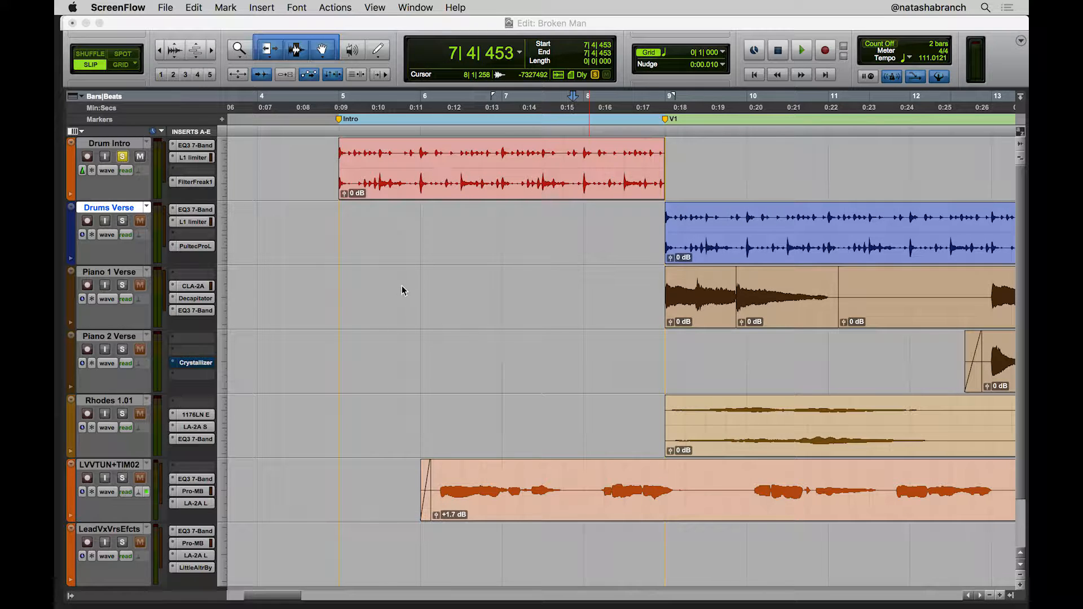
# Step: Unsolo the Drum Intro track and play the song from just before the Intro into the verse
pyautogui.click(123, 156)
pyautogui.click(323, 150)
pyautogui.press('space')
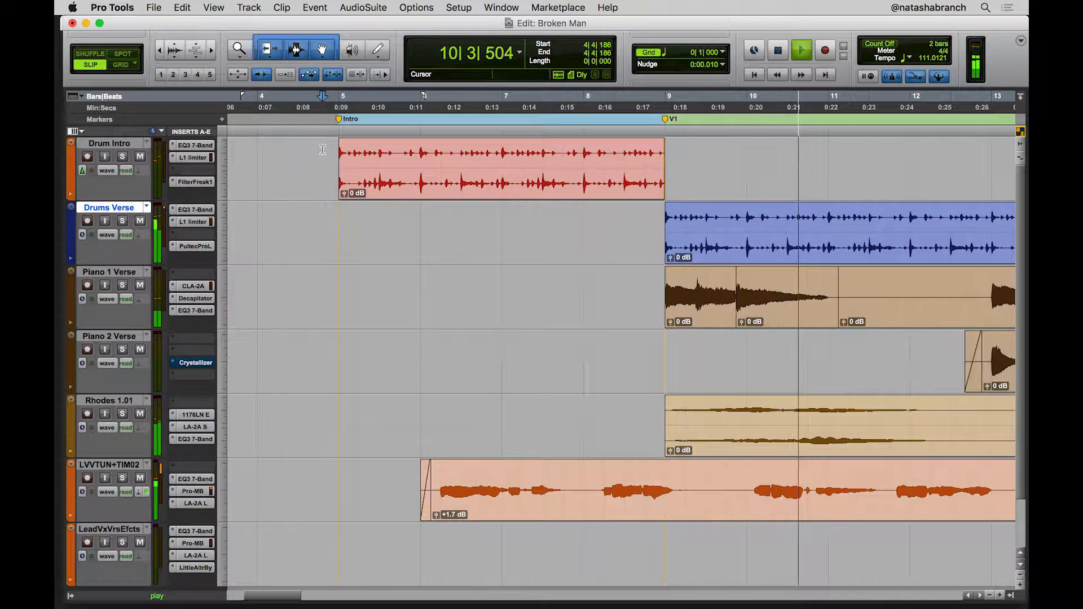
pyautogui.press('space')
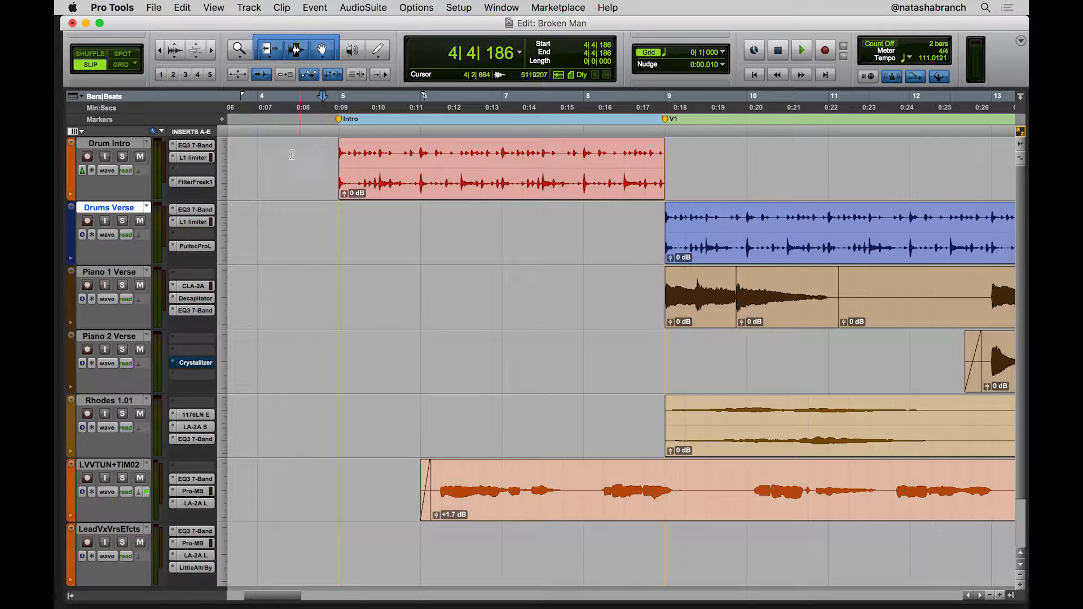
# Step: Enlarge the Drum Intro track and split its clip at the drum hit on the start of bar 8
pyautogui.moveTo(122, 201); pyautogui.dragTo(122, 366)
pyautogui.moveTo(541, 170); pyautogui.dragTo(692, 173)
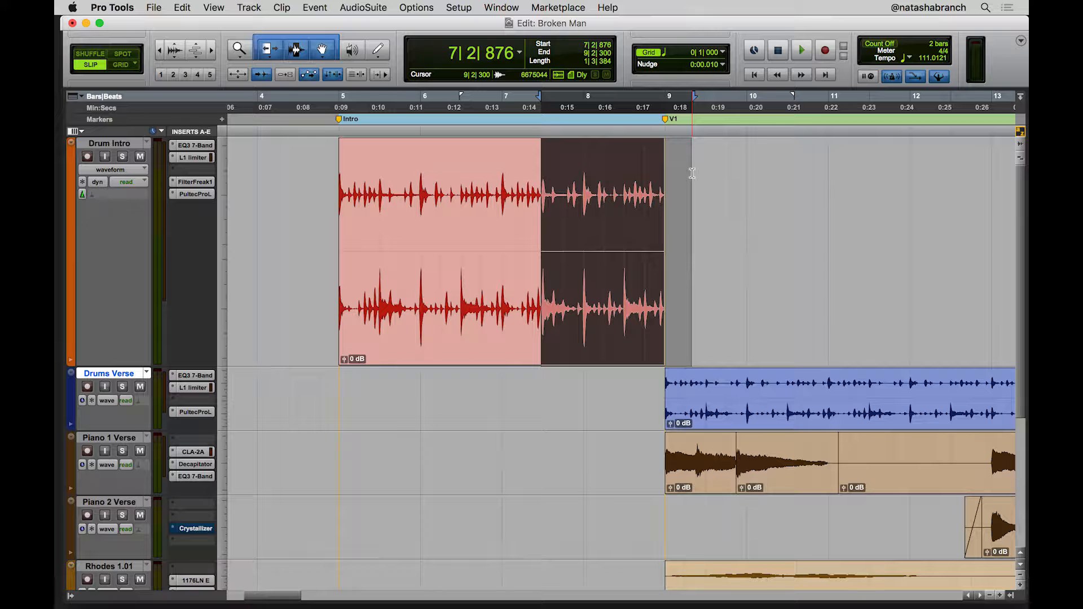
pyautogui.hotkey('alt', 'f')
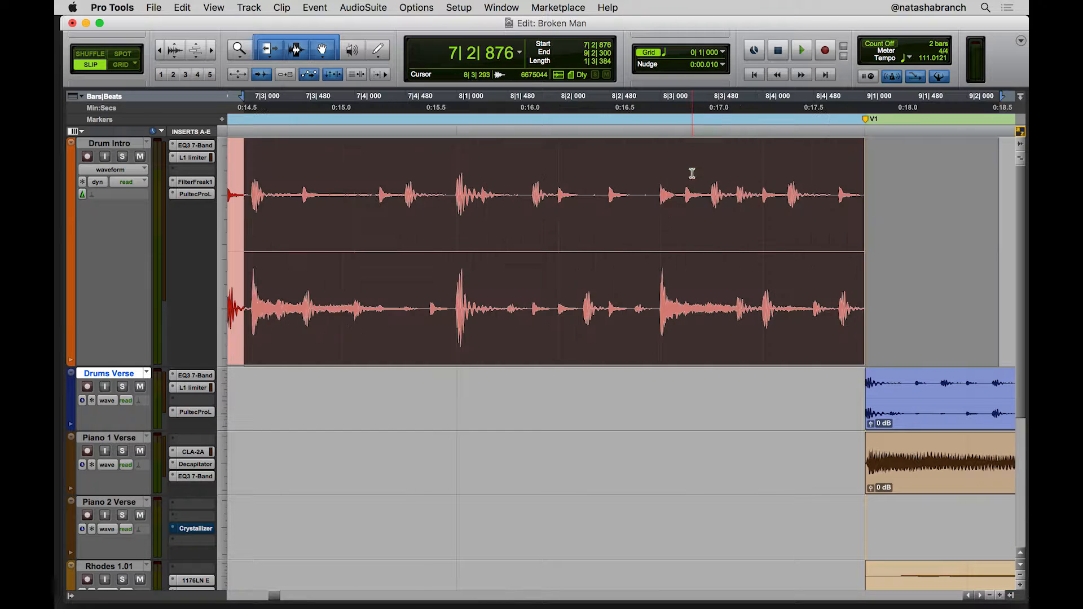
pyautogui.click(636, 181)
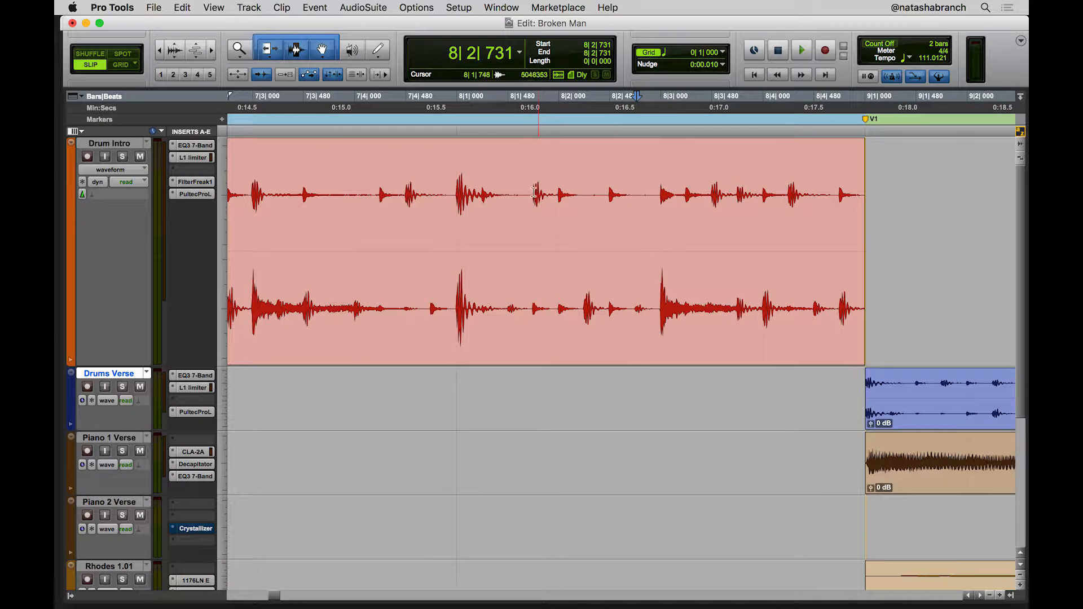
pyautogui.click(443, 167)
pyautogui.press('Tab')
pyautogui.press('super+e')
# Step: Mute the bar 8 clip on Drum Intro and add a short fade-out to the end of the preceding clip
pyautogui.click(574, 316)
pyautogui.press('super+m')
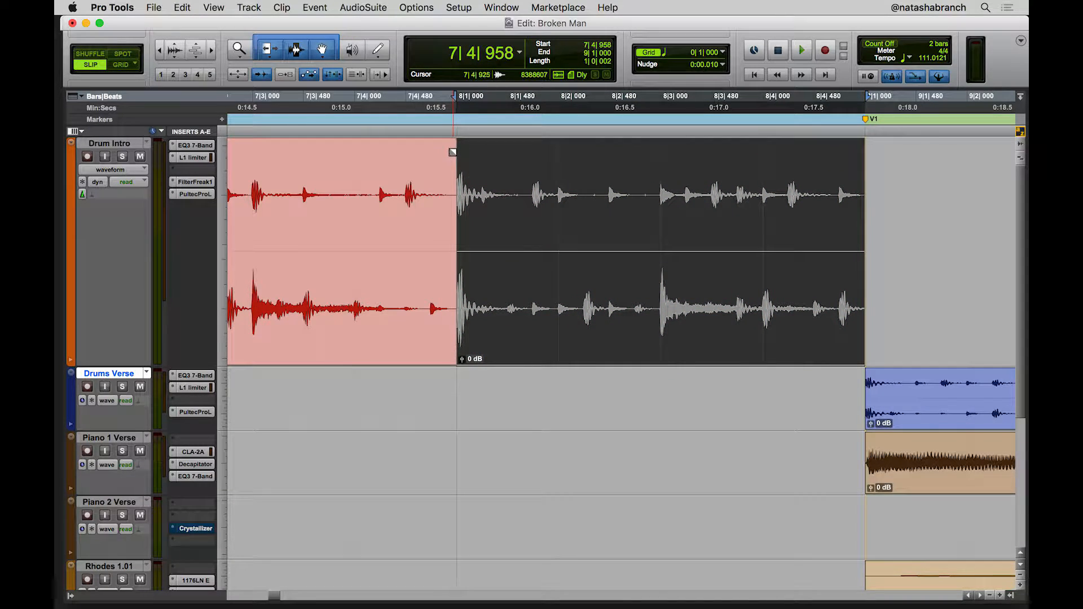
pyautogui.moveTo(453, 153); pyautogui.dragTo(450, 152)
# Step: Play the intro from just before bar 5 into the verse to hear the dropout in bar 8
pyautogui.click(378, 156)
pyautogui.press('r')
pyautogui.press('r')
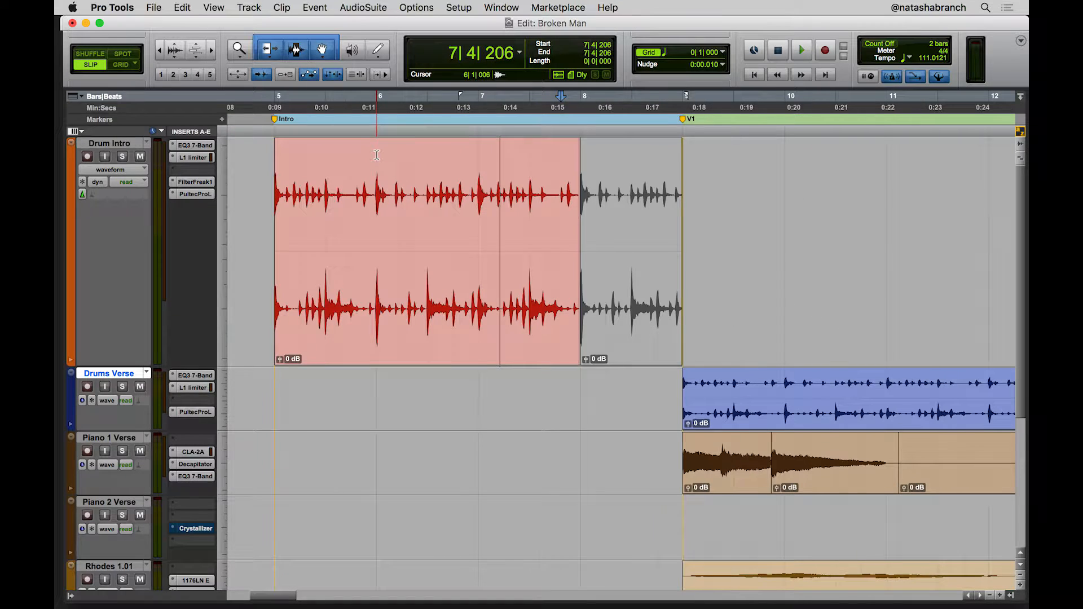
pyautogui.click(269, 100)
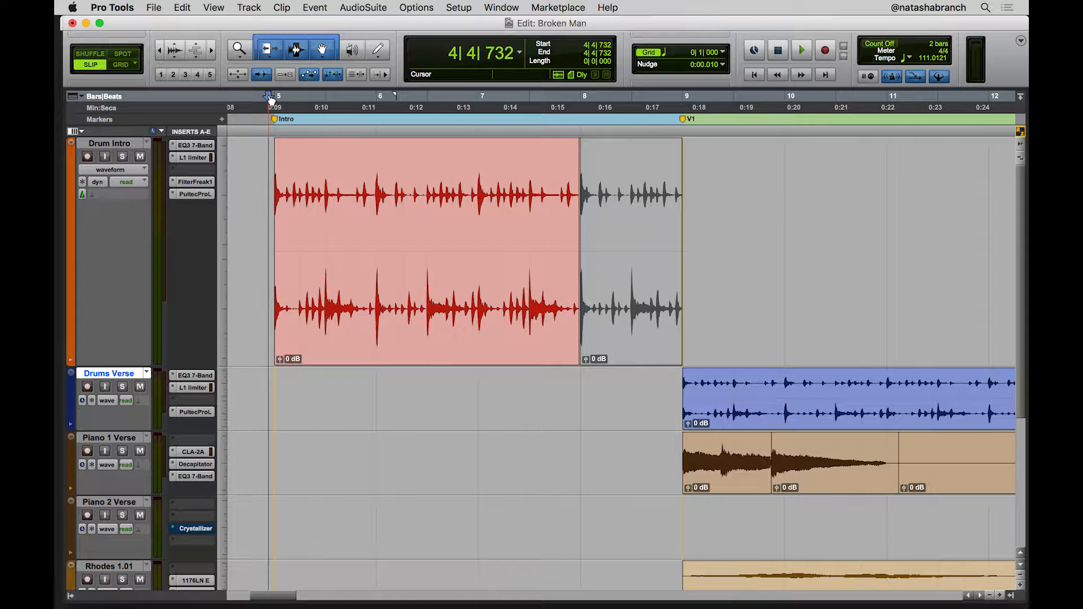
pyautogui.press('space')
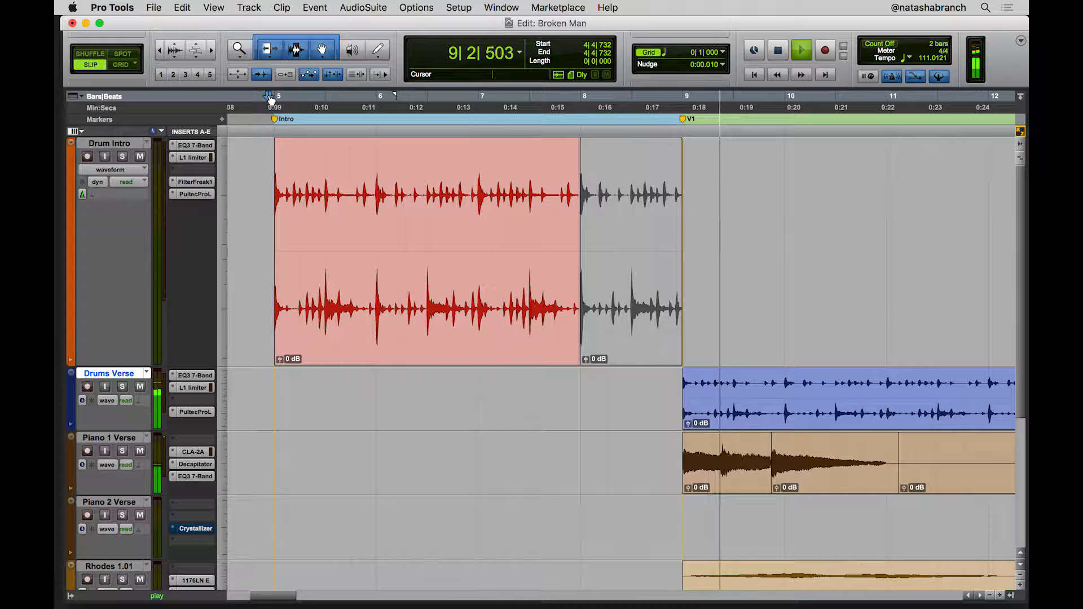
pyautogui.press('space')
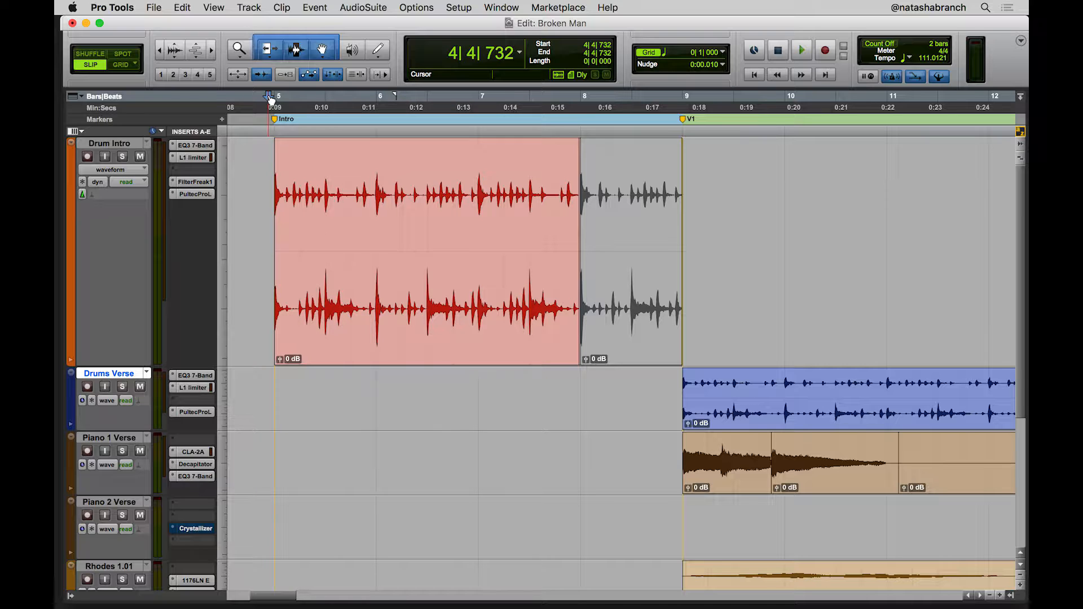
# Step: Unmute the bar 8 clip on the Drum Intro track
pyautogui.click(628, 316)
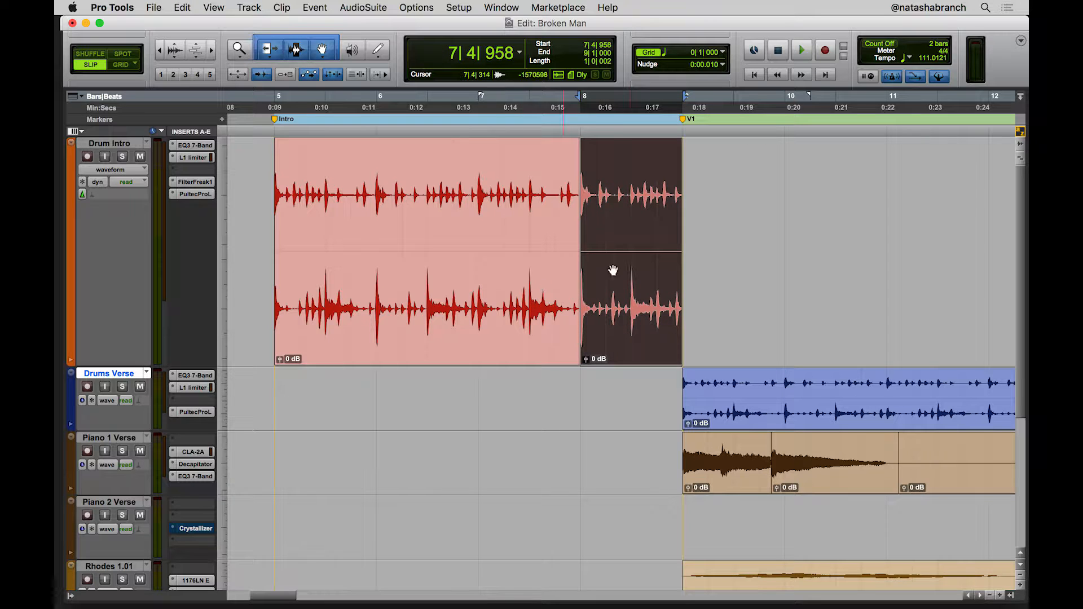
pyautogui.press('super+bracketright')
pyautogui.press('super+bracketright')
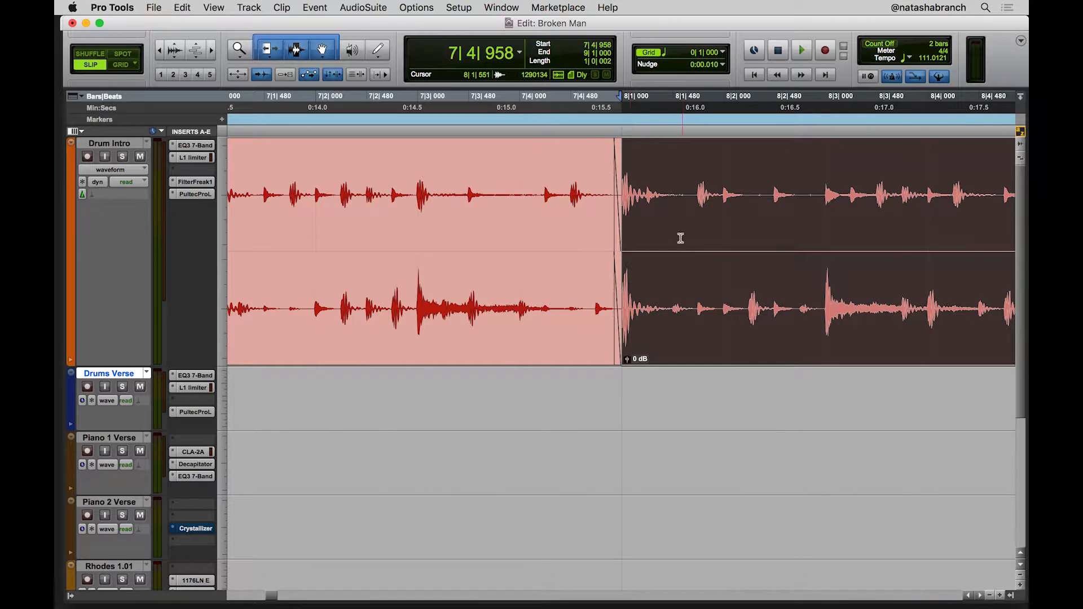
# Step: Split the bar 8 drum clip at the hit on beat 3 and delete its first half
pyautogui.click(813, 193)
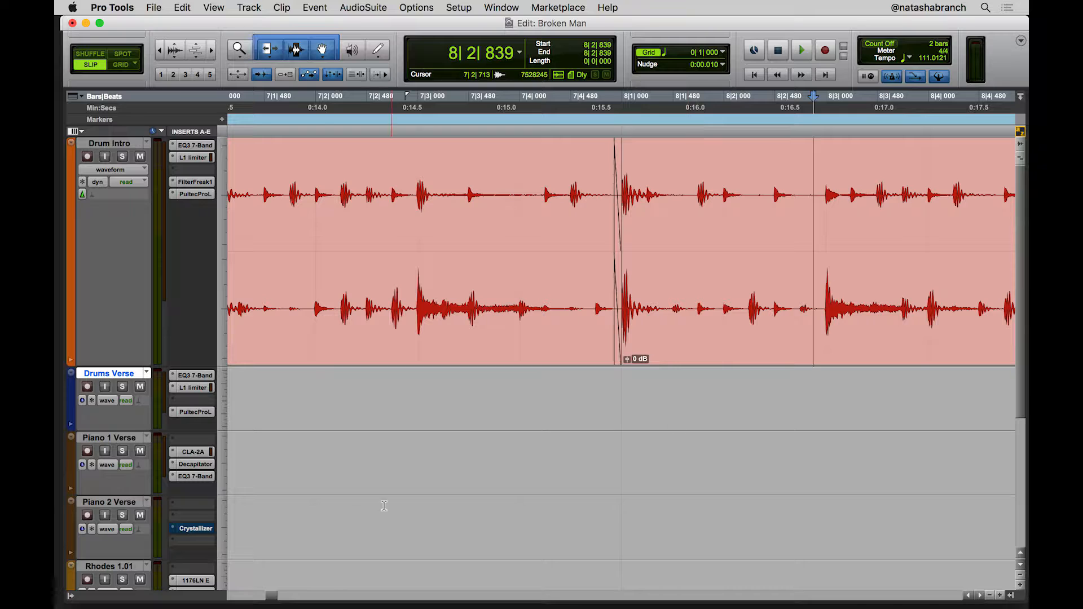
pyautogui.moveTo(273, 597); pyautogui.dragTo(275, 596)
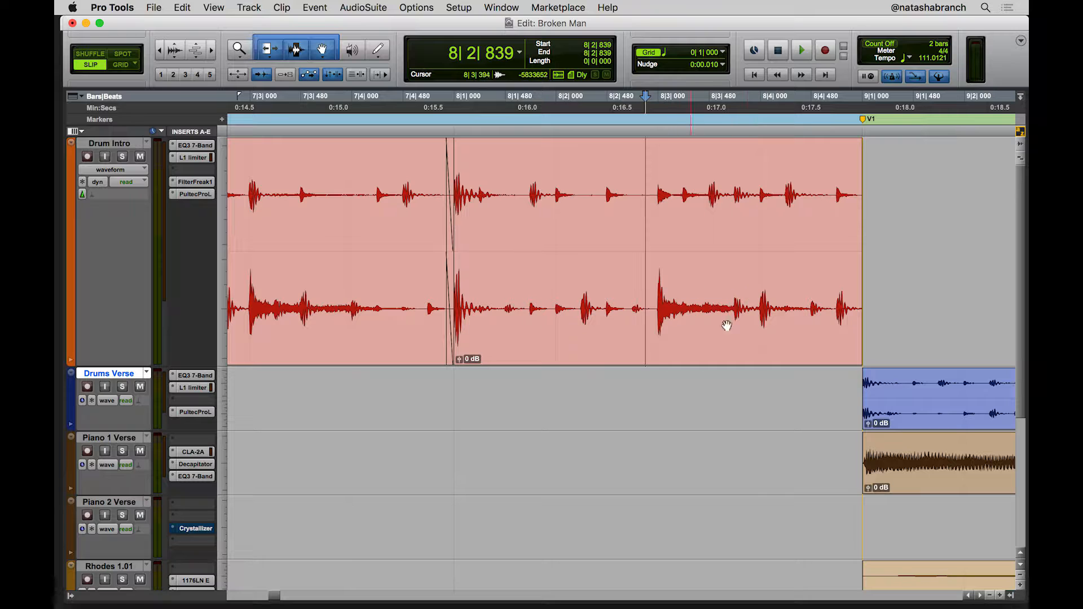
pyautogui.click(658, 201)
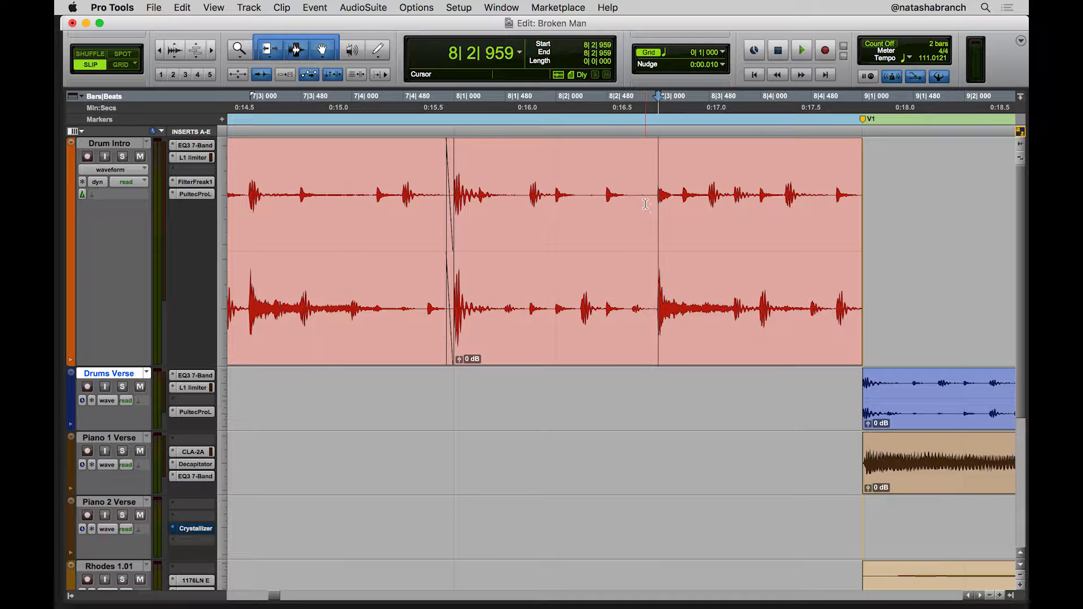
pyautogui.press('super+e')
pyautogui.click(602, 336)
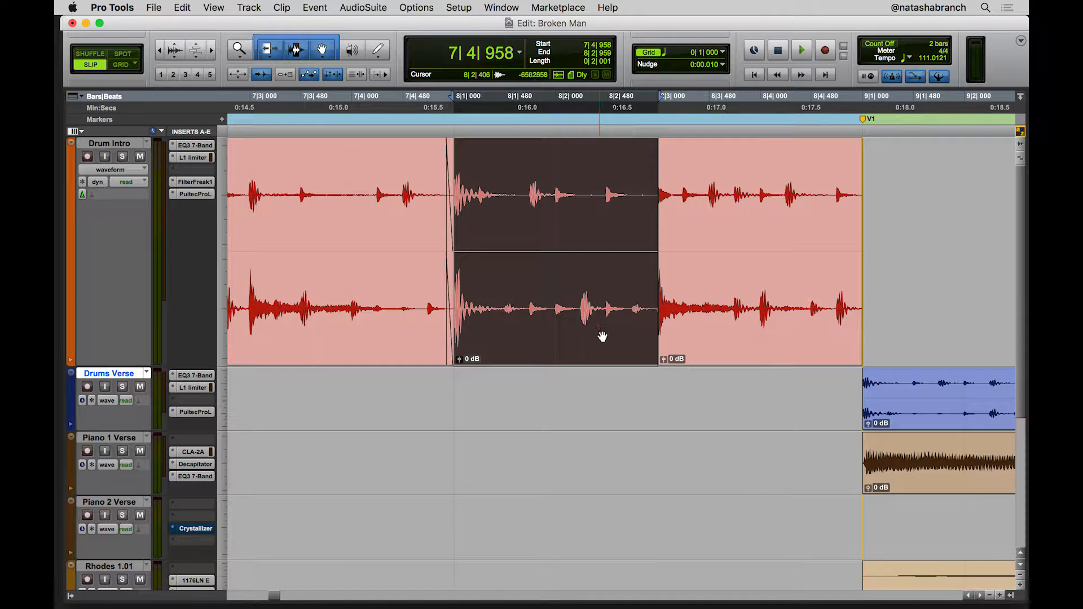
pyautogui.press('Delete')
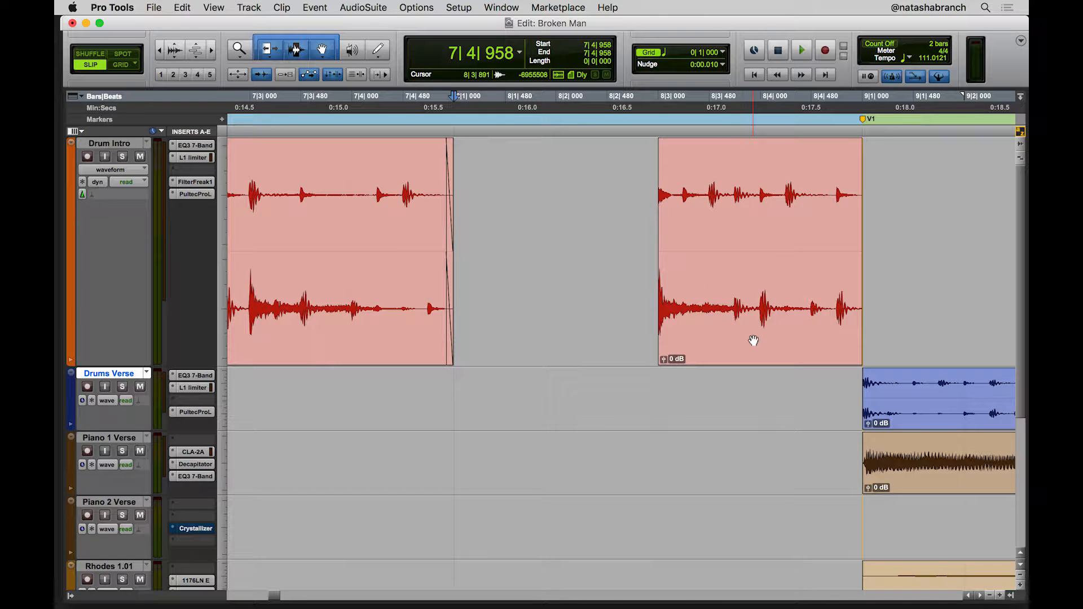
# Step: Move the remaining drum clip earlier to about 8|1|774 and render it backwards with the AudioSuite Reverse processor
pyautogui.moveTo(754, 341); pyautogui.dragTo(628, 339)
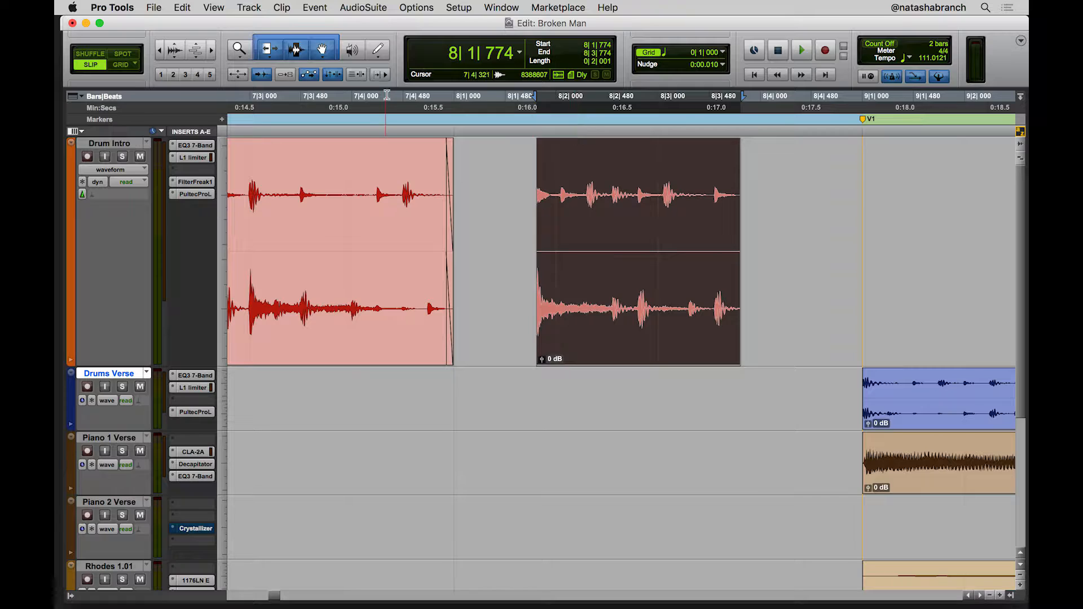
pyautogui.click(366, 9)
pyautogui.moveTo(412, 152)
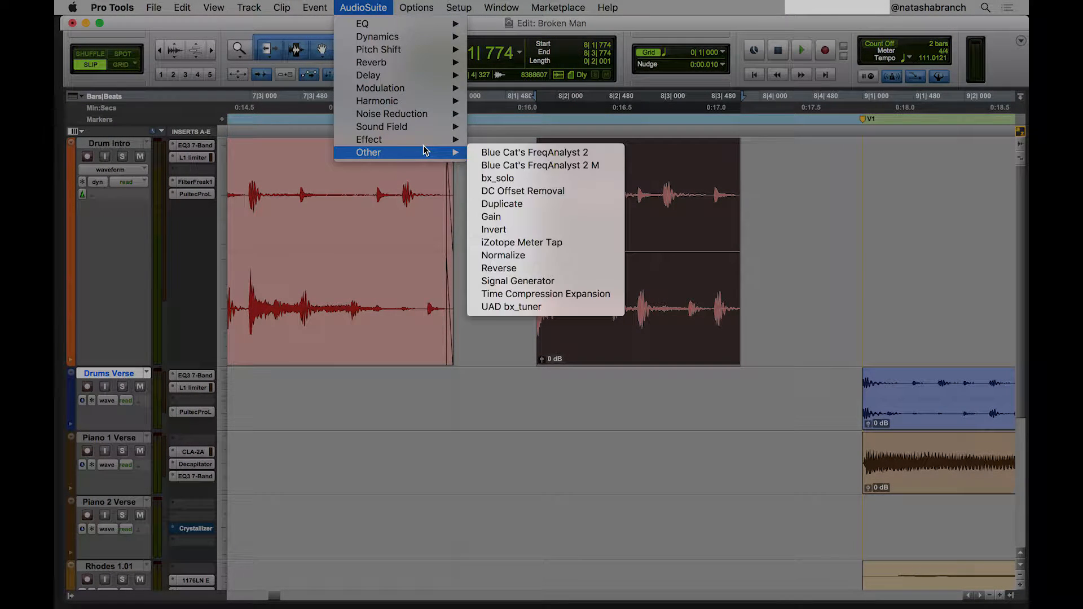
pyautogui.click(522, 268)
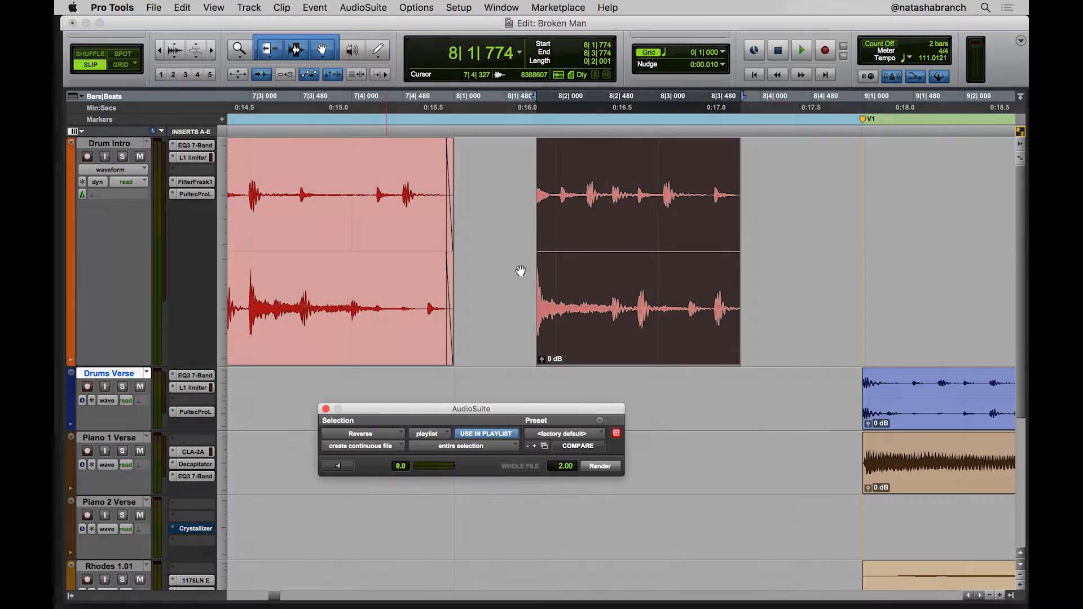
pyautogui.moveTo(544, 407); pyautogui.dragTo(482, 391)
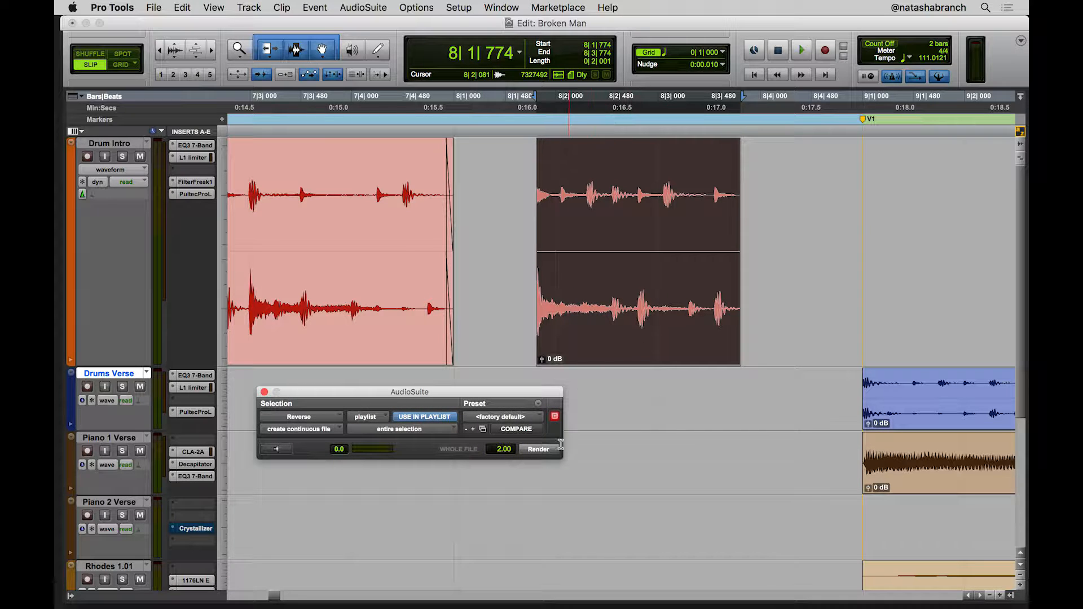
pyautogui.click(538, 449)
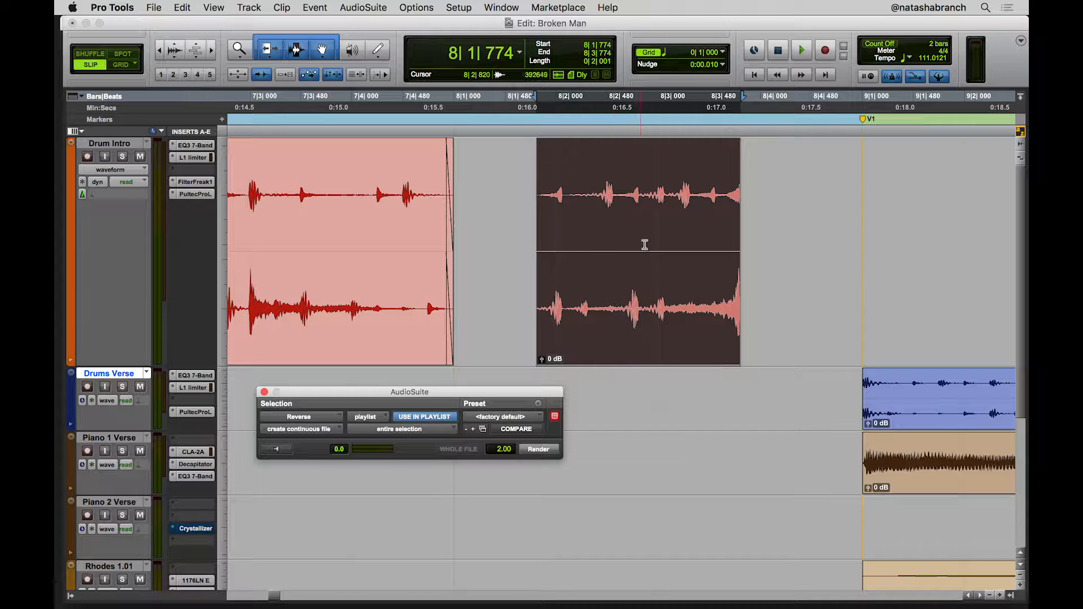
# Step: Solo the Drum Intro track to audition the reversed clip, and unsolo it again
pyautogui.click(122, 156)
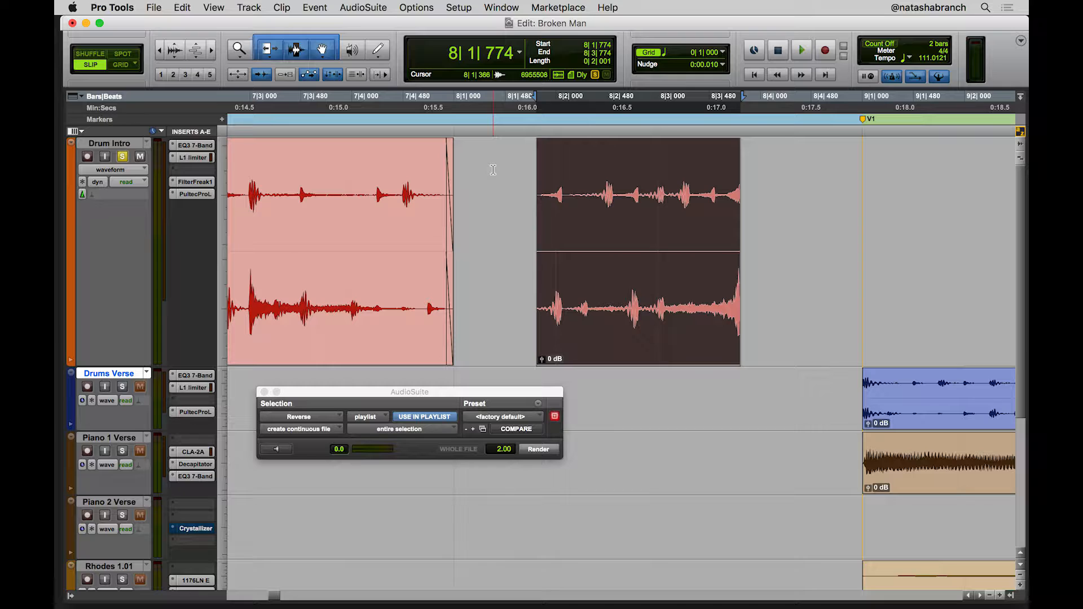
pyautogui.press('space')
pyautogui.click(123, 158)
# Step: Move the reversed drum clip to the start of bar 8 and crossfade it with the preceding clip
pyautogui.moveTo(626, 344); pyautogui.dragTo(552, 345)
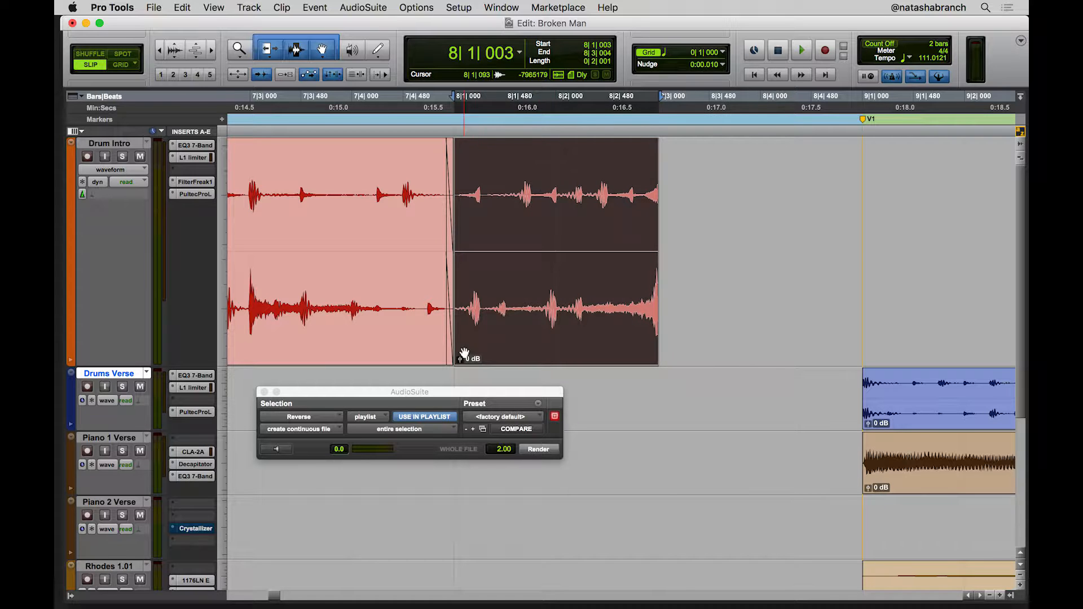
pyautogui.click(446, 355)
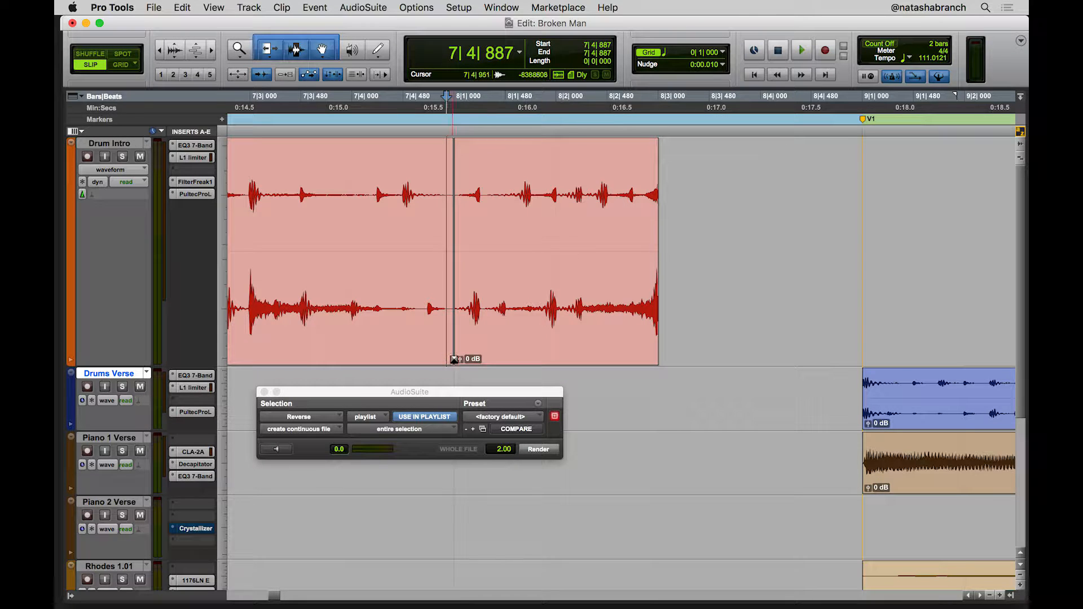
pyautogui.click(455, 300)
pyautogui.moveTo(453, 298); pyautogui.dragTo(446, 360)
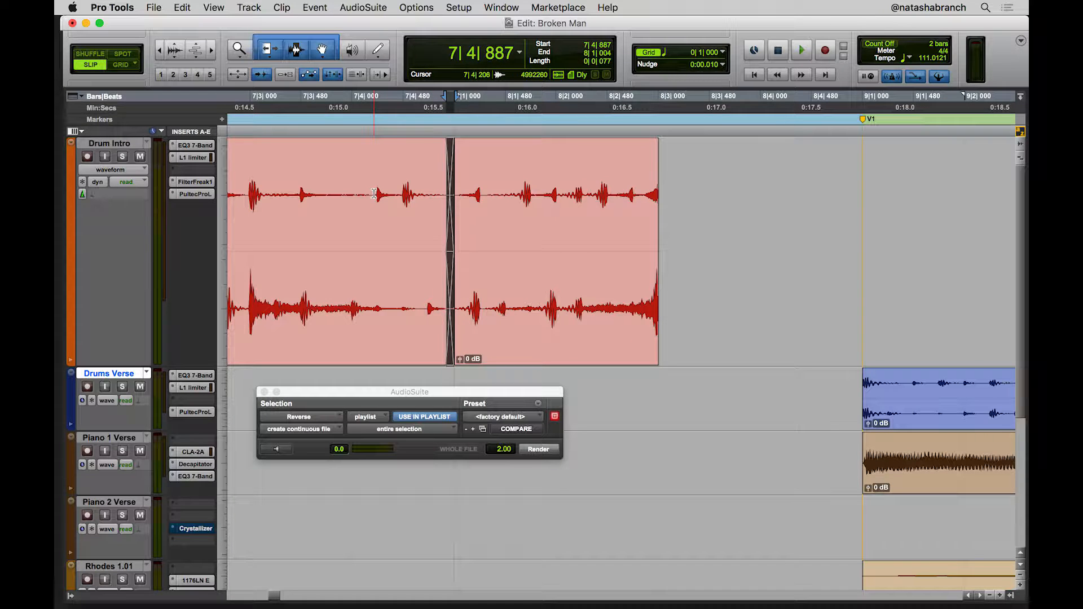
# Step: Play the intro from just before bar 5 into the verse to check the reversed drums, and close the Reverse window
pyautogui.click(374, 194)
pyautogui.press('r')
pyautogui.press('r')
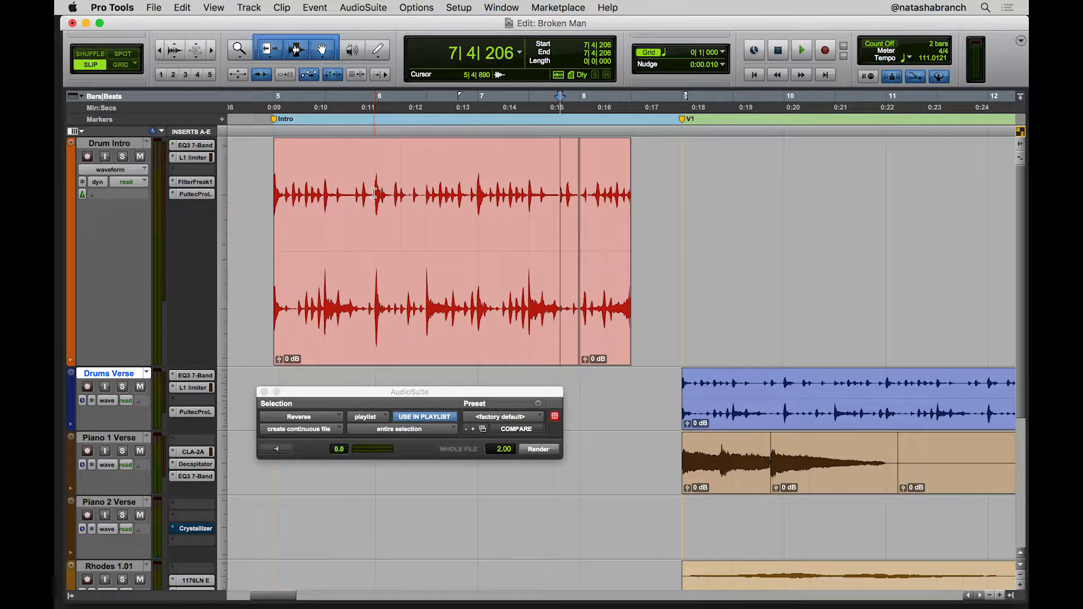
pyautogui.click(267, 103)
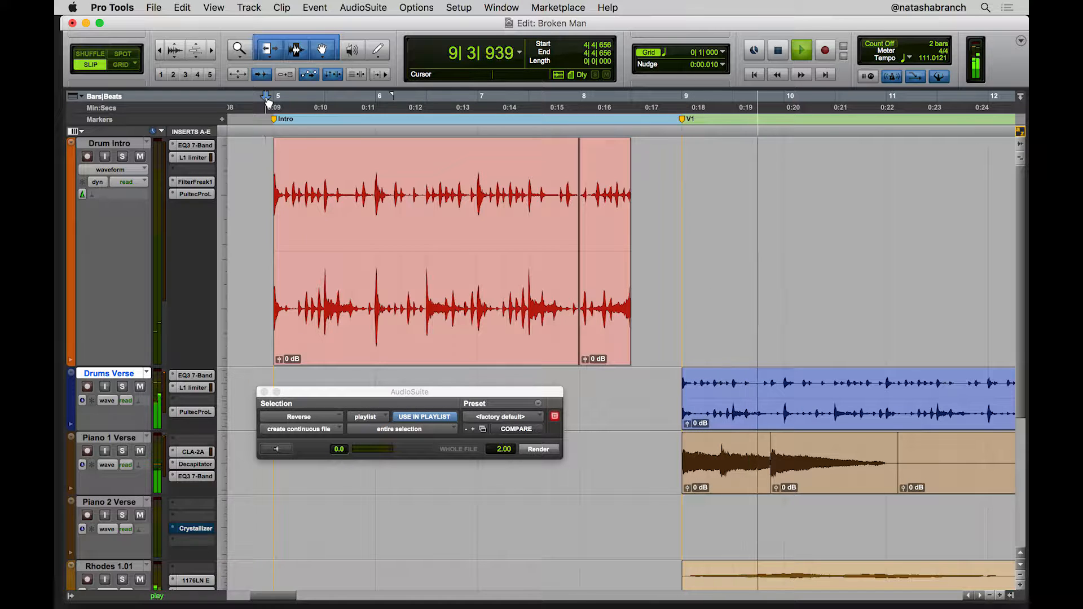
pyautogui.press('space')
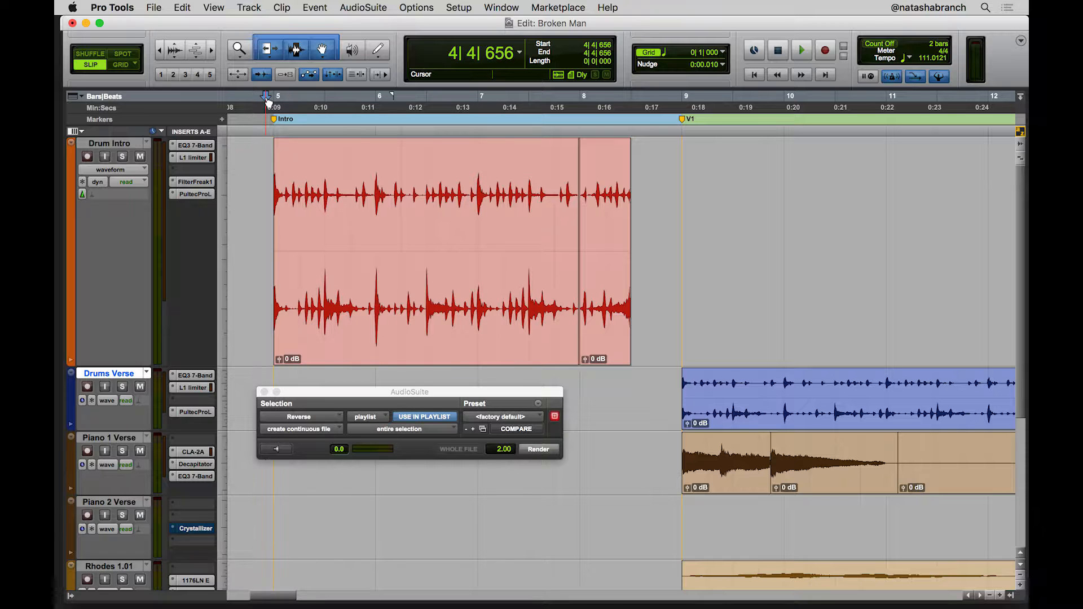
pyautogui.click(265, 391)
# Step: Copy the second Piano 1 Verse clip onto the Piano 2 Verse track, starting at about 7|4|773 before the verse
pyautogui.hscroll(10, 397, 523)
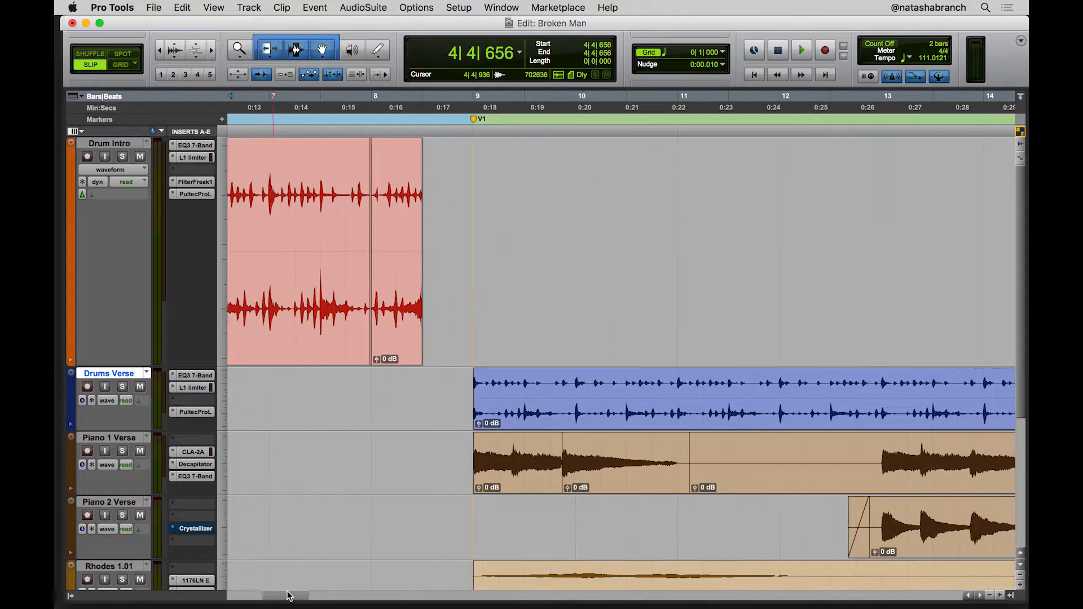
pyautogui.click(549, 484)
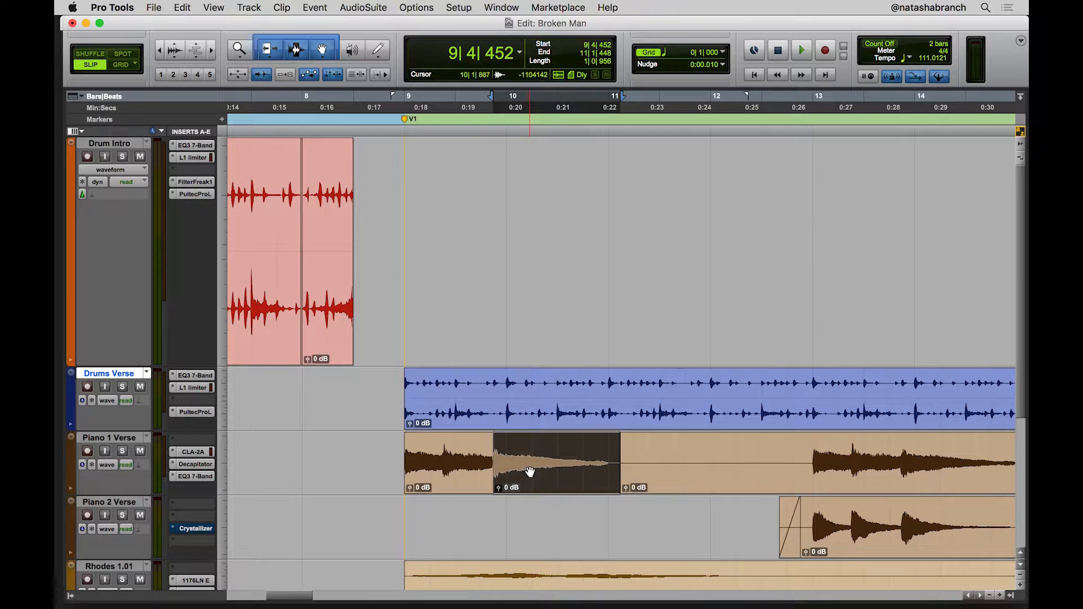
pyautogui.moveTo(542, 473); pyautogui.dragTo(349, 532)
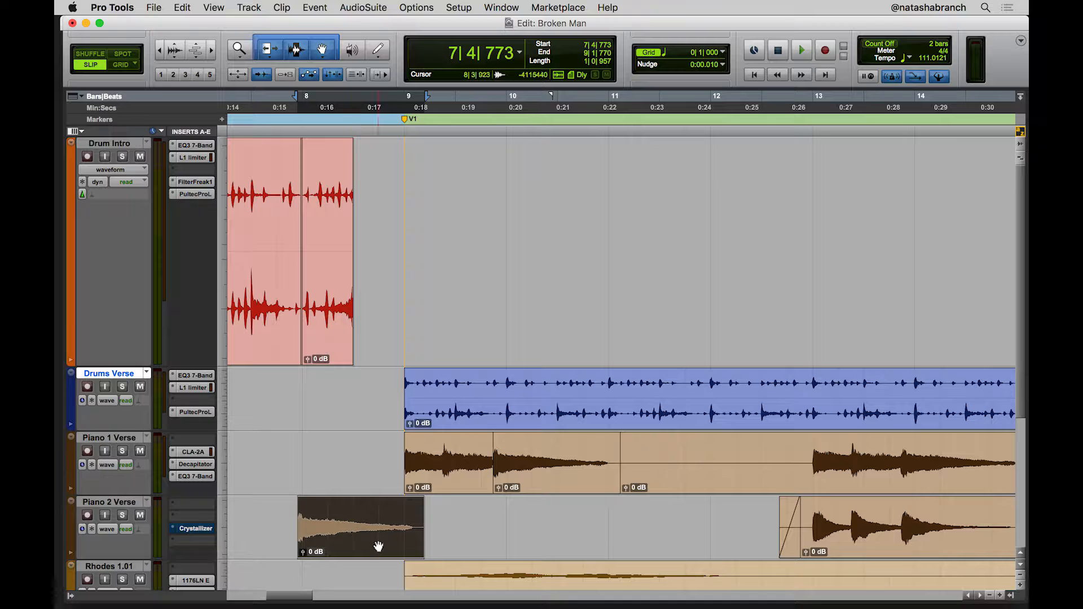
# Step: Reverse the copied piano clip on the Piano 2 Verse track with the AudioSuite Reverse effect
pyautogui.click(356, 8)
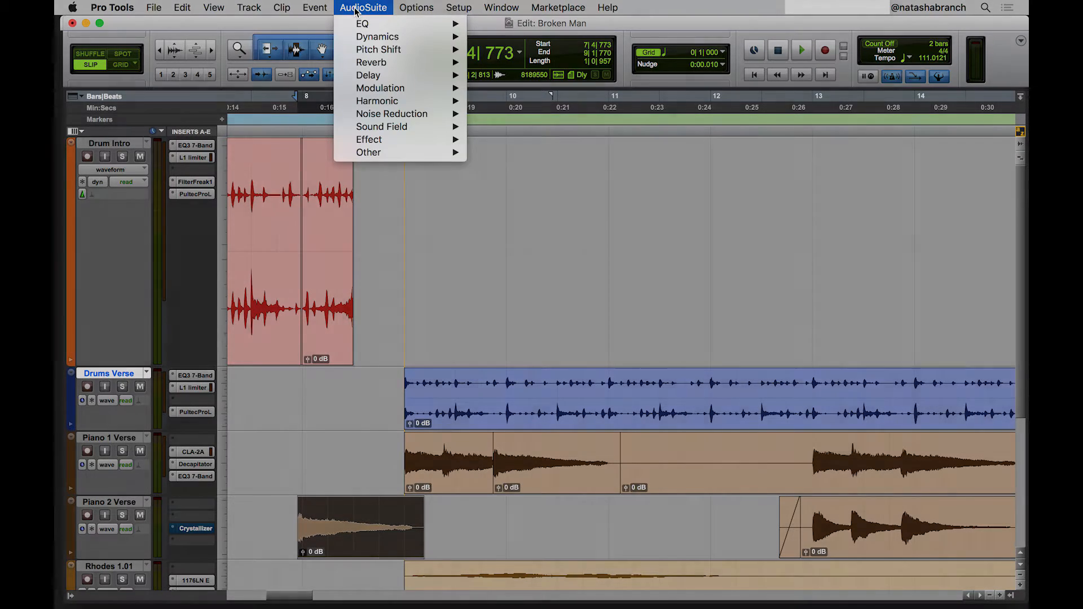
pyautogui.moveTo(395, 152)
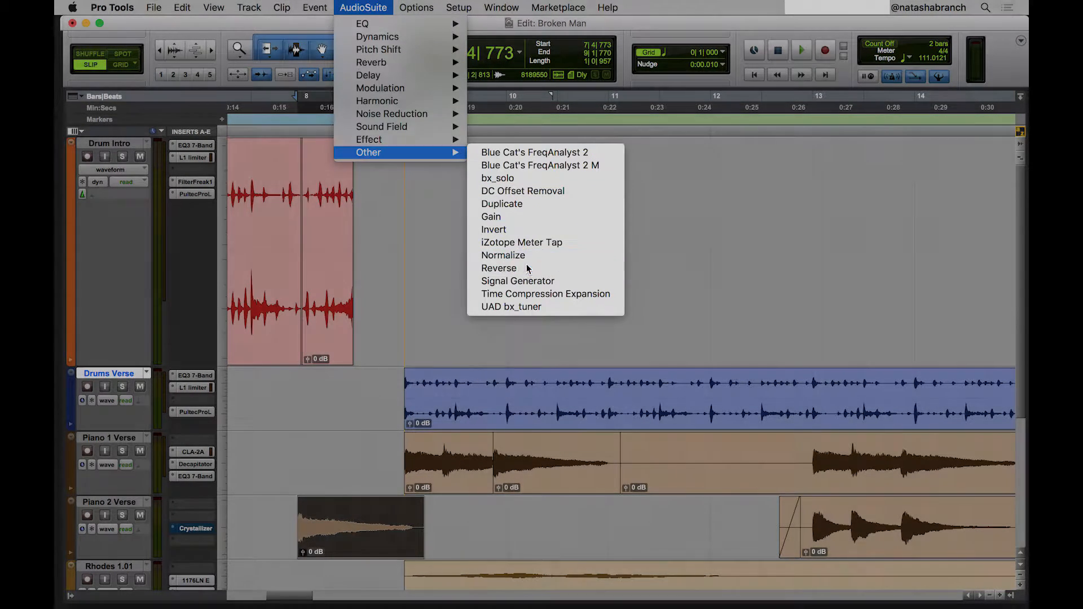
pyautogui.click(500, 268)
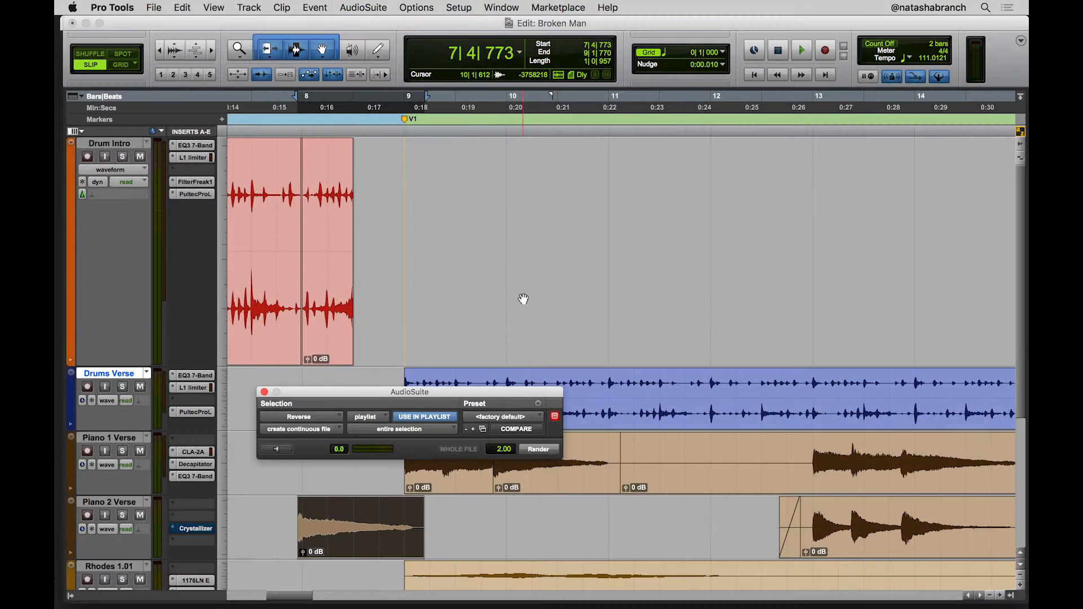
pyautogui.click(539, 450)
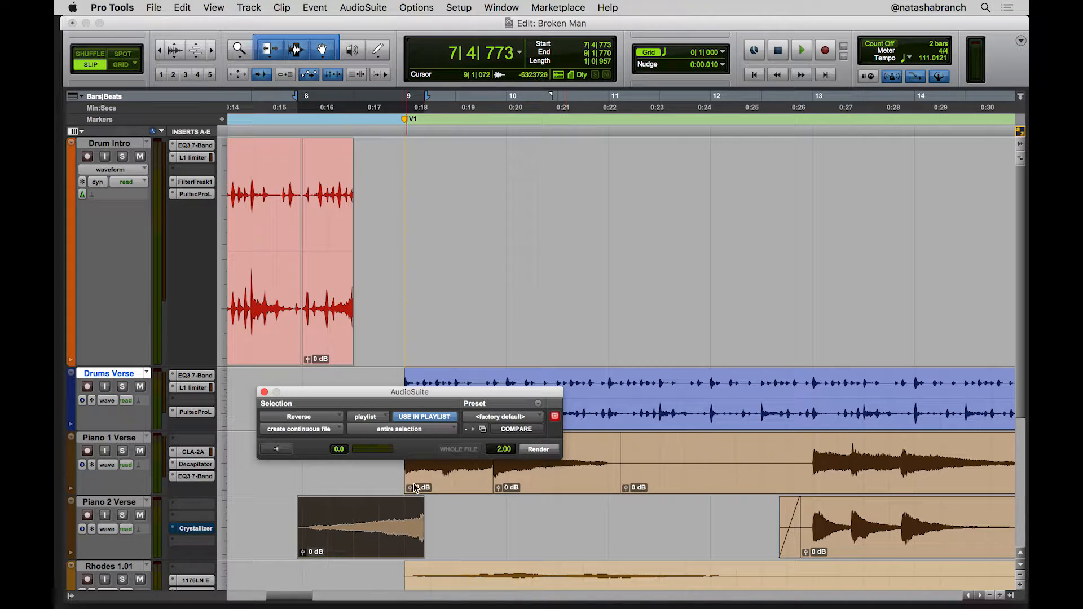
# Step: Solo the Piano 2 Verse track, audition the reversed piano clip, and close the Reverse window
pyautogui.click(122, 516)
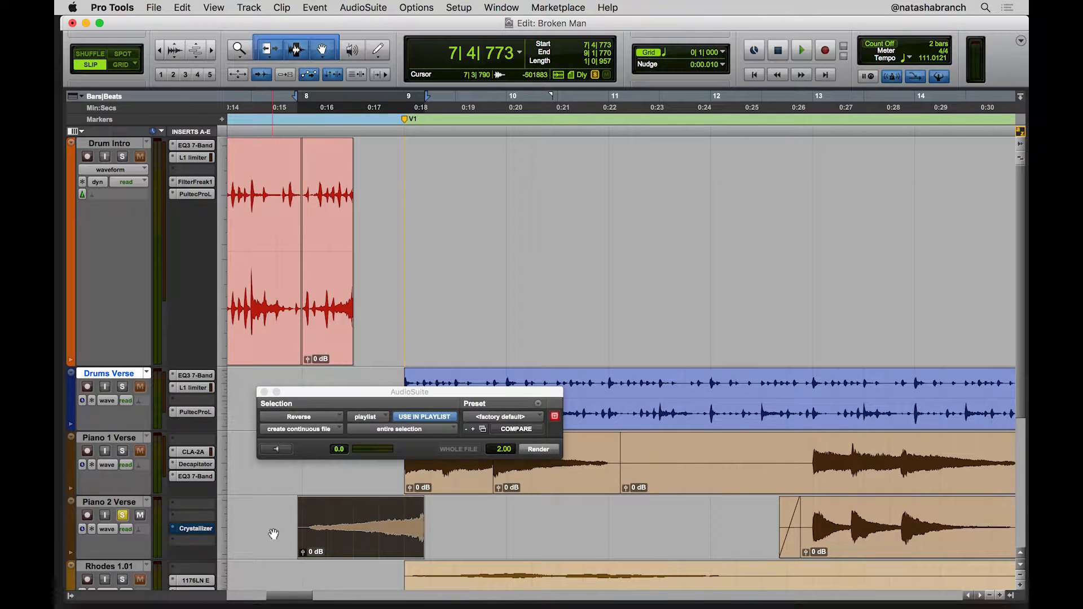
pyautogui.press('space')
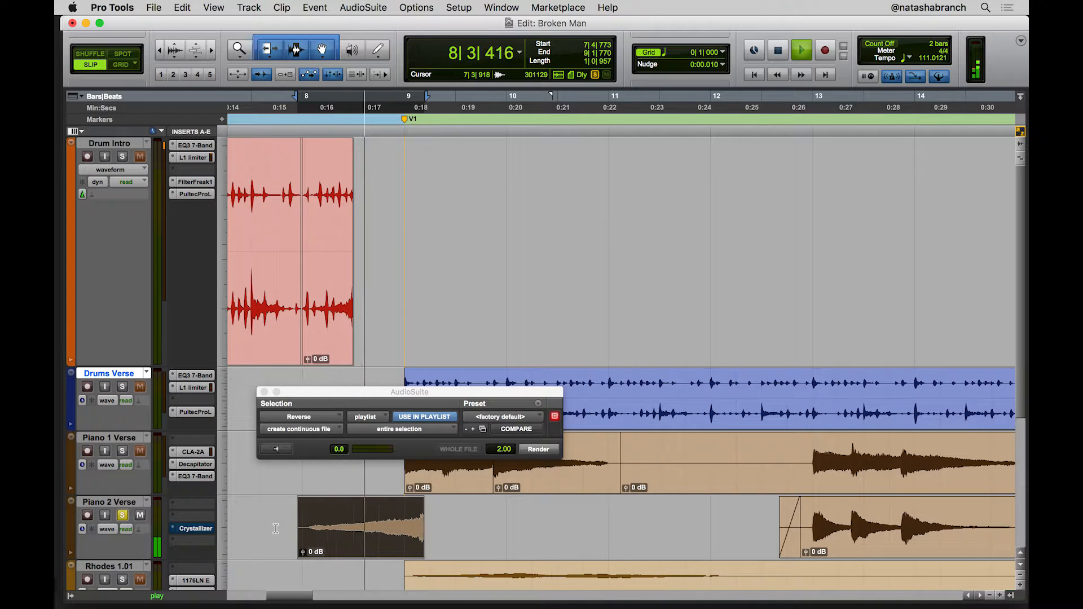
pyautogui.press('space')
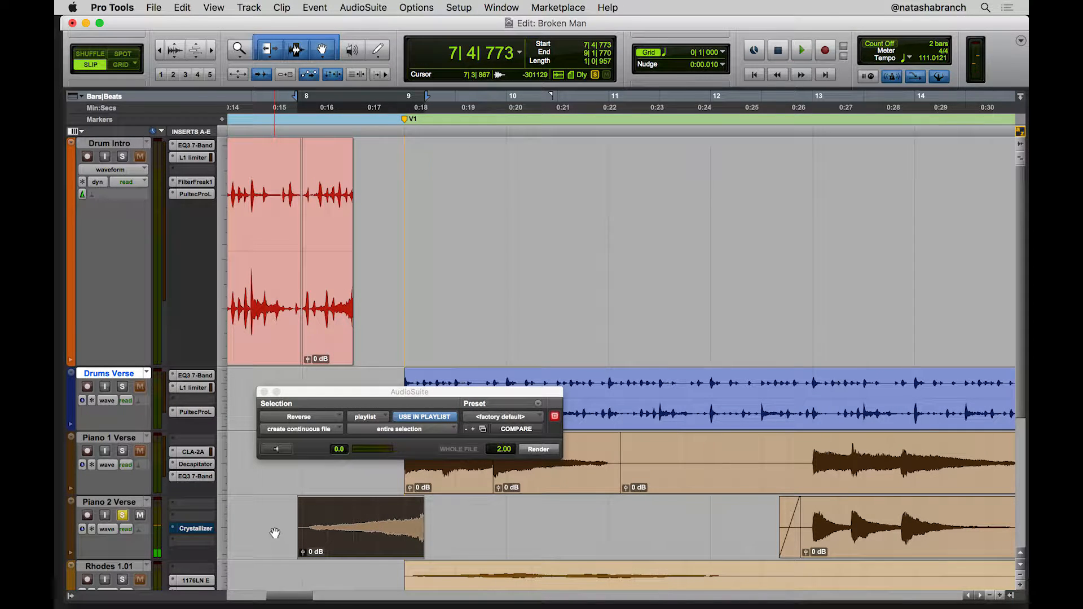
pyautogui.click(264, 391)
# Step: Enlarge and unsolo the Piano 2 Verse track, shift the reversed clip earlier to end at about 9|1|388, and trim its start to about 7|4|925
pyautogui.scroll(-4, 263, 461)
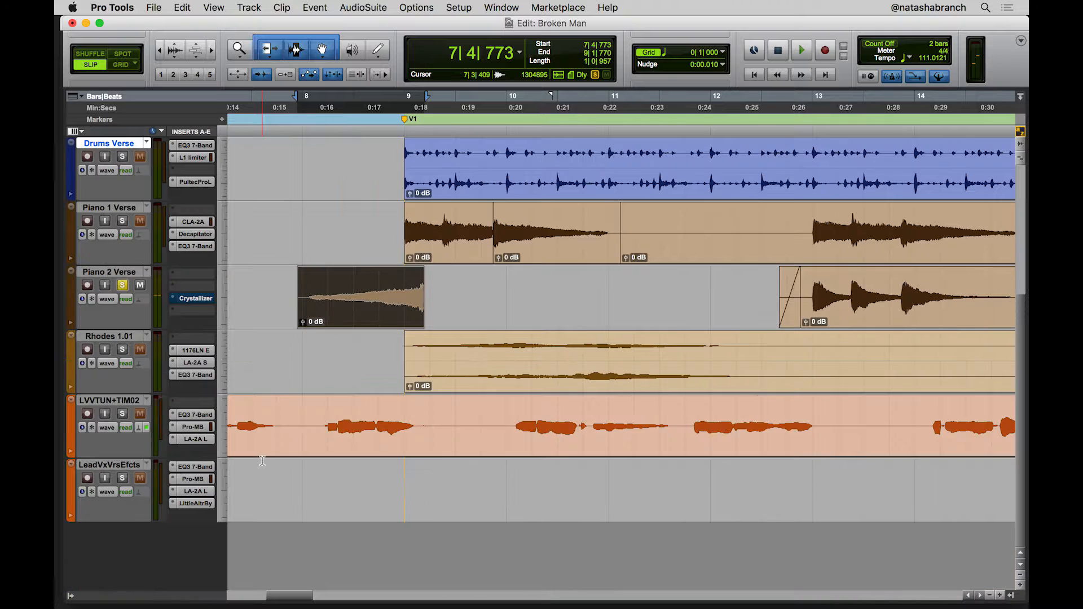
pyautogui.moveTo(123, 327); pyautogui.dragTo(123, 454)
pyautogui.moveTo(349, 386); pyautogui.dragTo(338, 381)
pyautogui.click(123, 285)
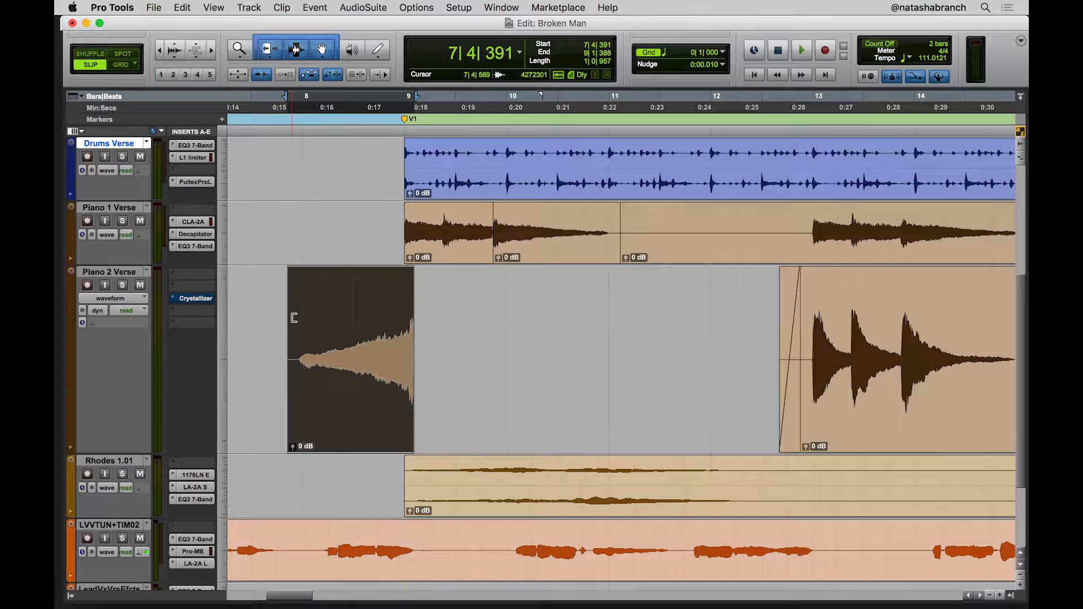
pyautogui.moveTo(294, 314); pyautogui.dragTo(303, 320)
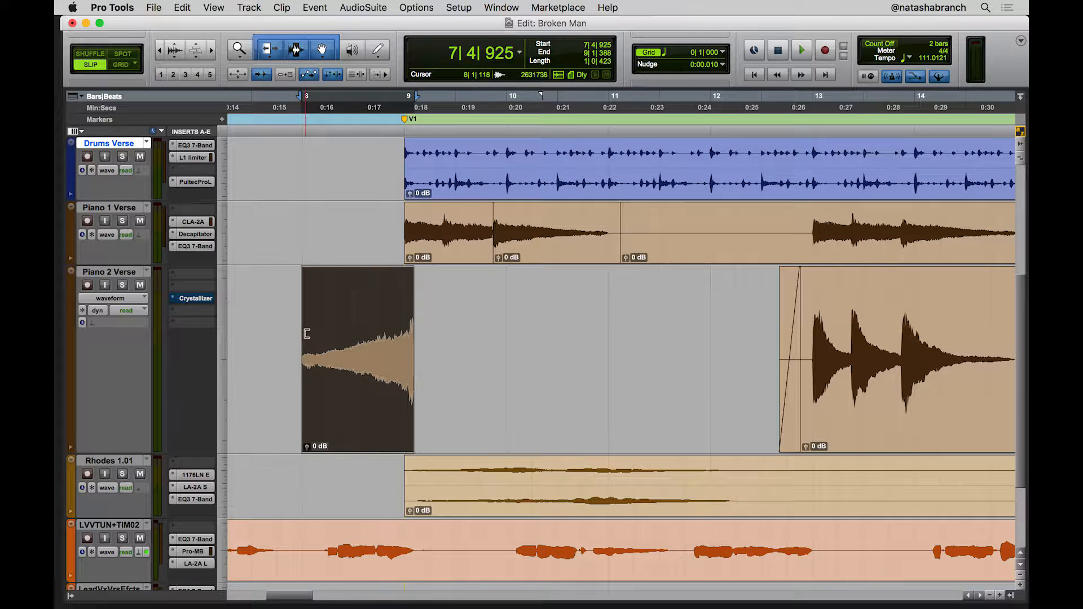
pyautogui.click(426, 324)
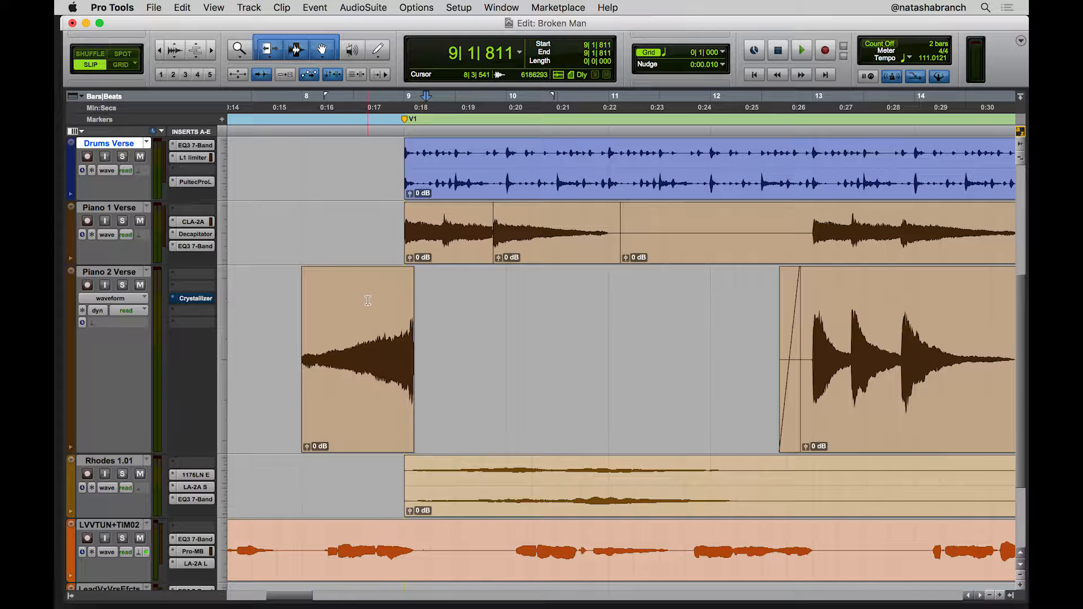
# Step: Play the session from about 7|1|037 into the verse to check the reversed piano in context
pyautogui.press('r')
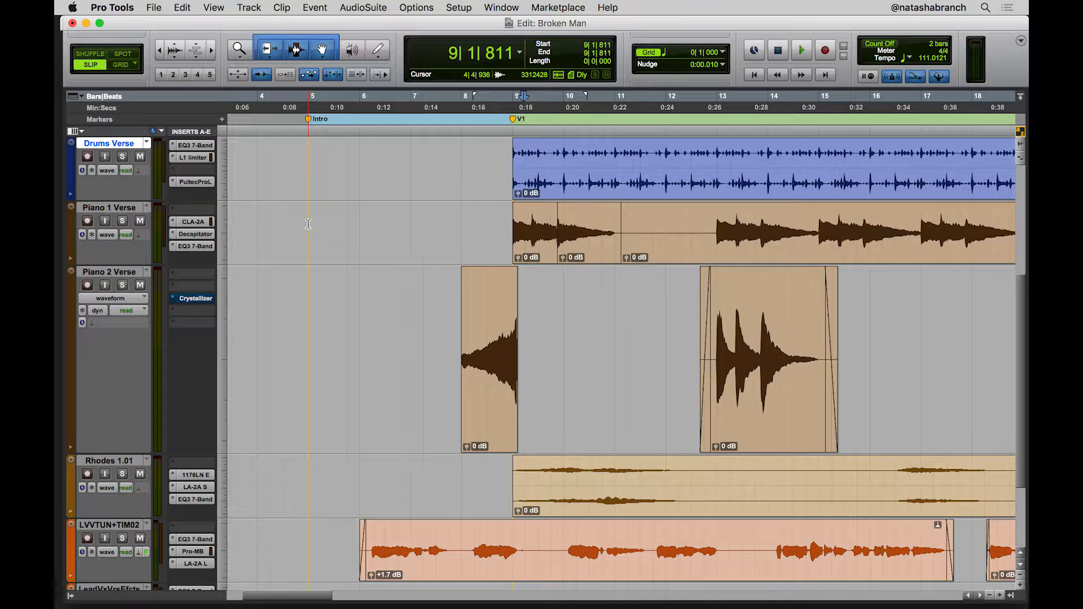
pyautogui.click(411, 159)
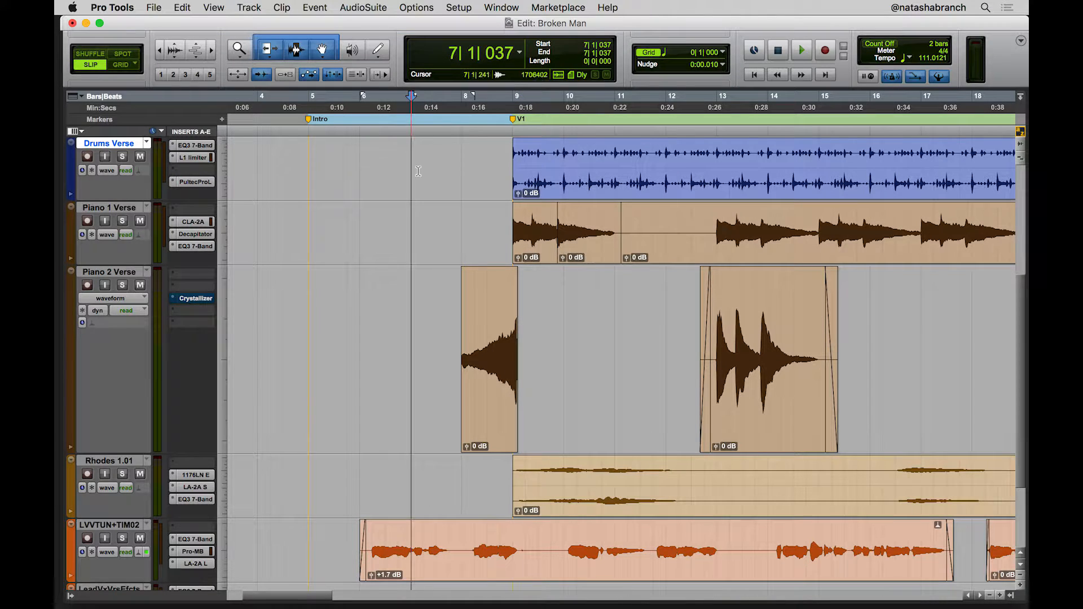
pyautogui.press('space')
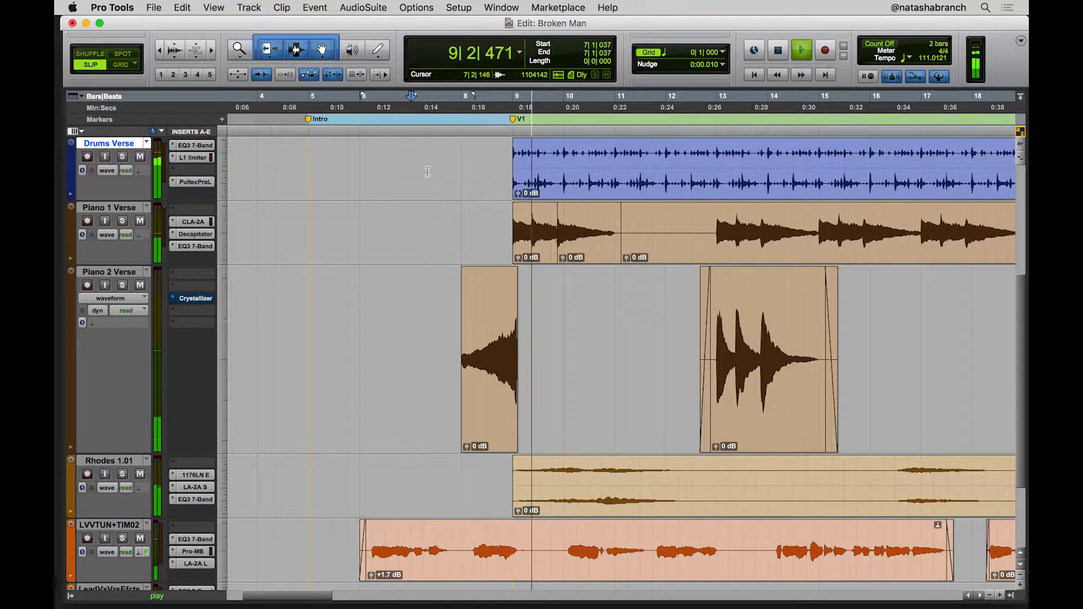
pyautogui.press('space')
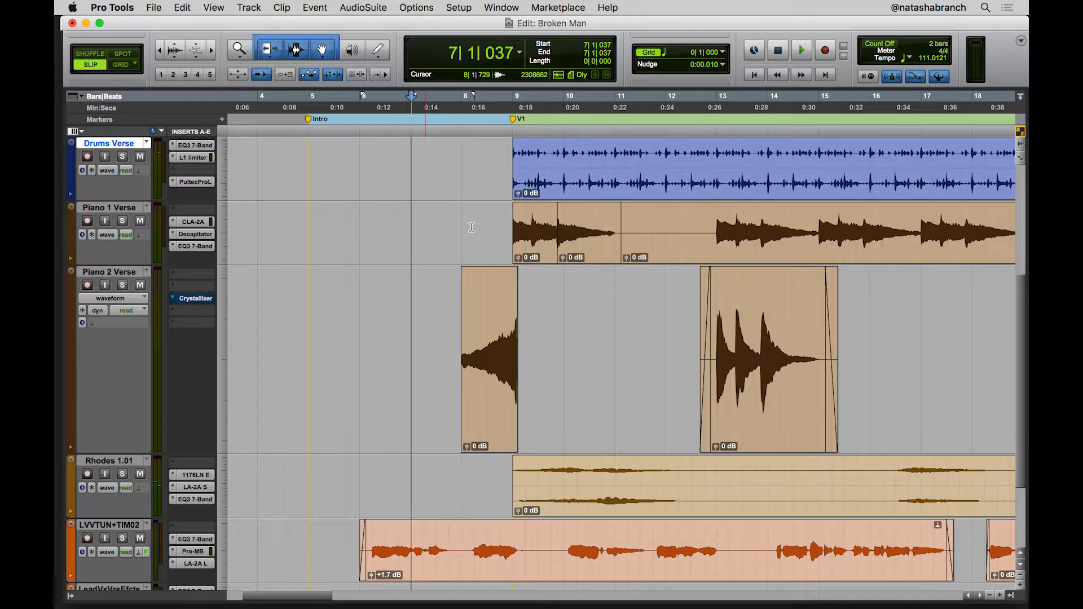
# Step: Add a long fade-in to the reversed piano clip, running from its start to about 8|4|294
pyautogui.press('super+bracketright')
pyautogui.press('super+bracketright')
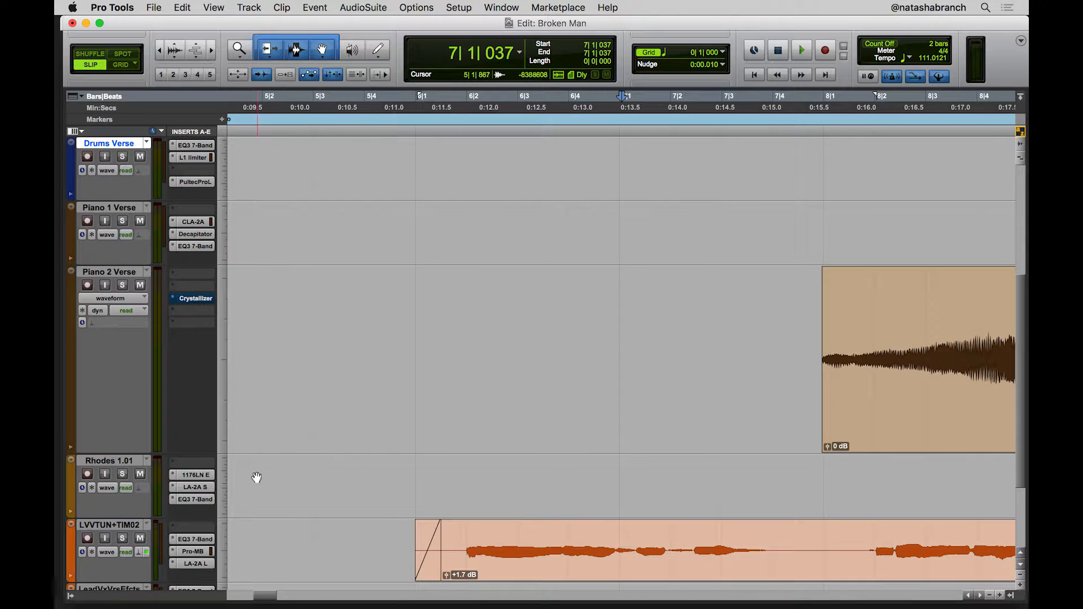
pyautogui.moveTo(268, 596); pyautogui.dragTo(279, 596)
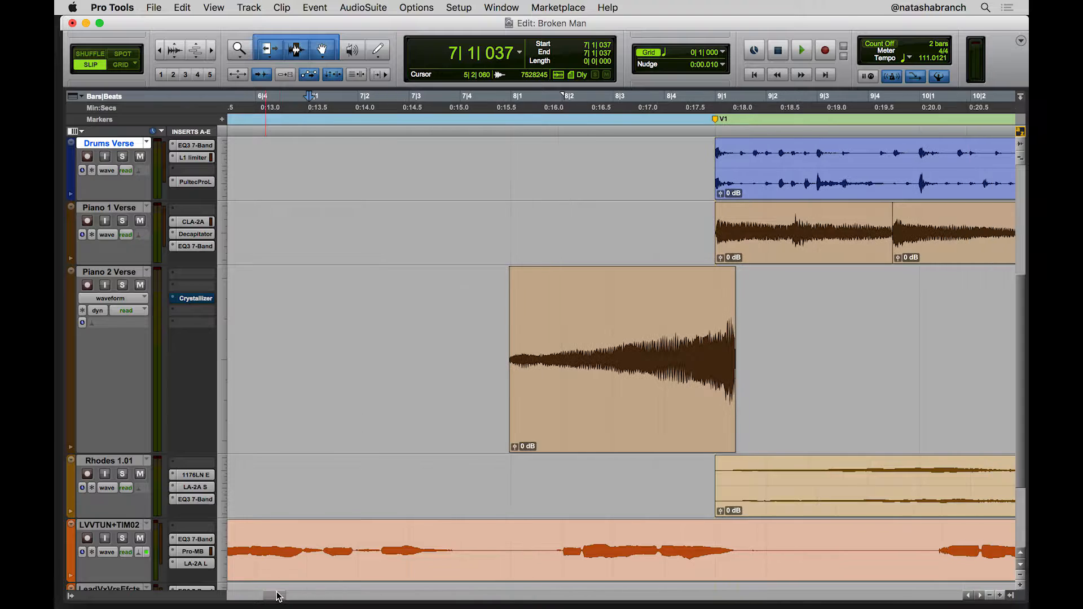
pyautogui.moveTo(513, 274); pyautogui.dragTo(680, 312)
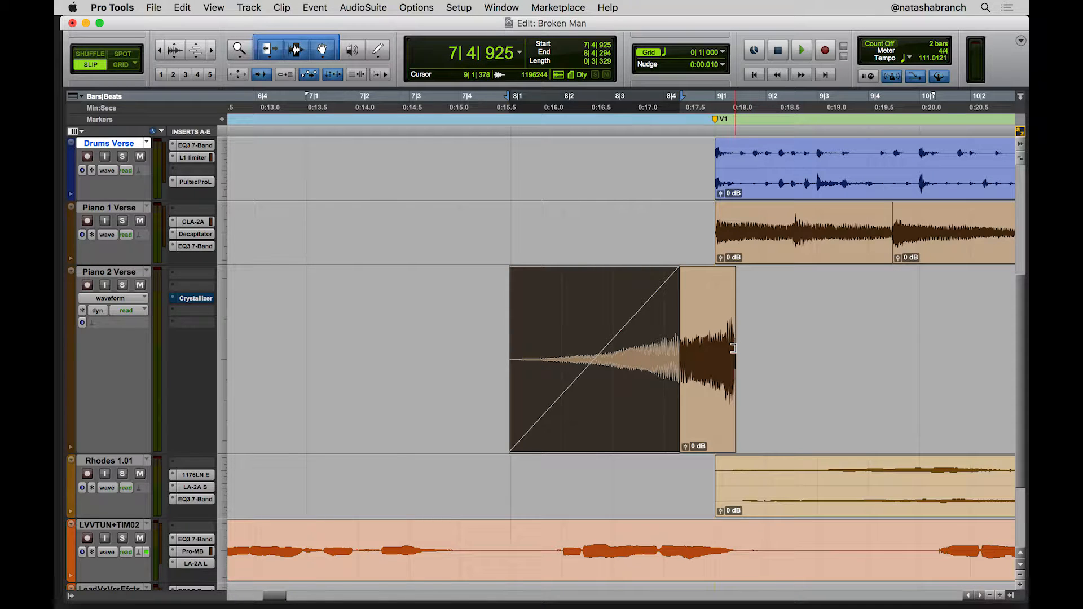
# Step: Trim the end of the reversed piano clip to about 9|1|149 and add a short fade-out from about 8|4|956
pyautogui.moveTo(734, 348); pyautogui.dragTo(720, 350)
pyautogui.moveTo(720, 274); pyautogui.dragTo(715, 275)
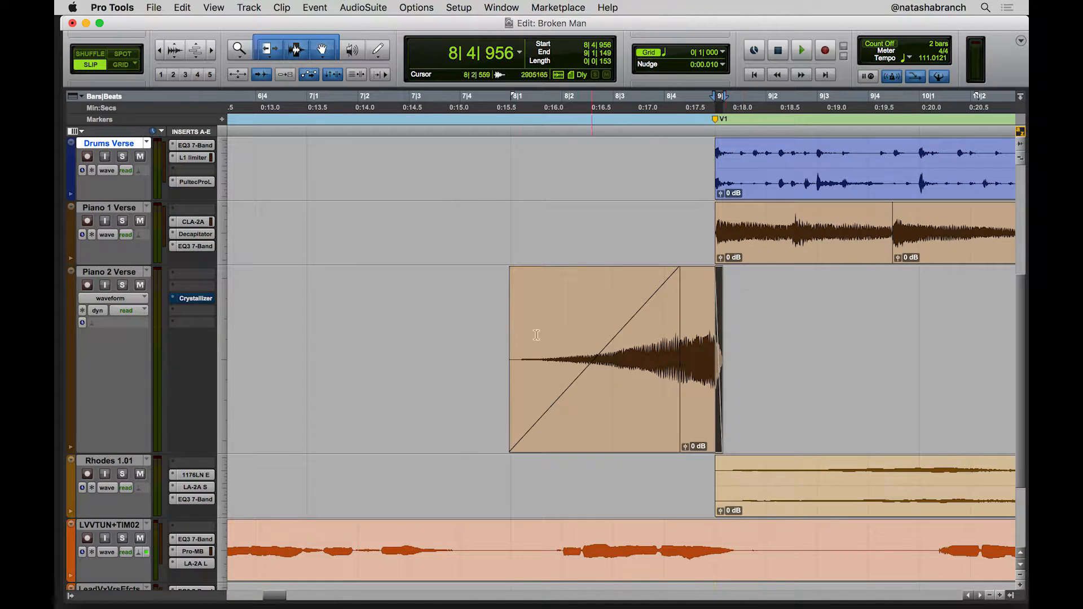
# Step: Play from about 6|4|933 into the verse to check the fades on the reversed piano
pyautogui.click(305, 278)
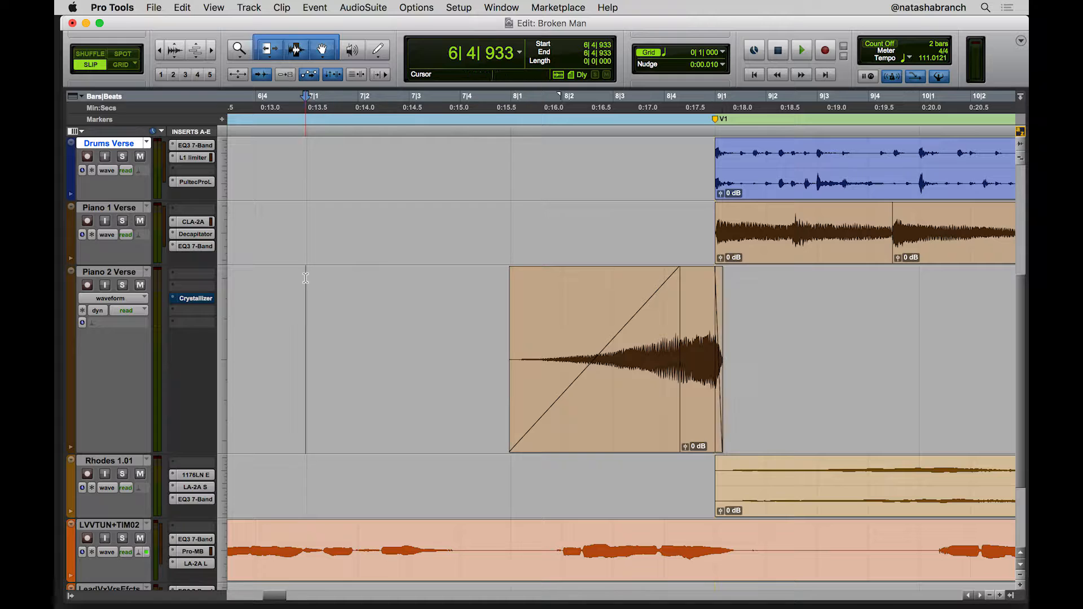
pyautogui.press('space')
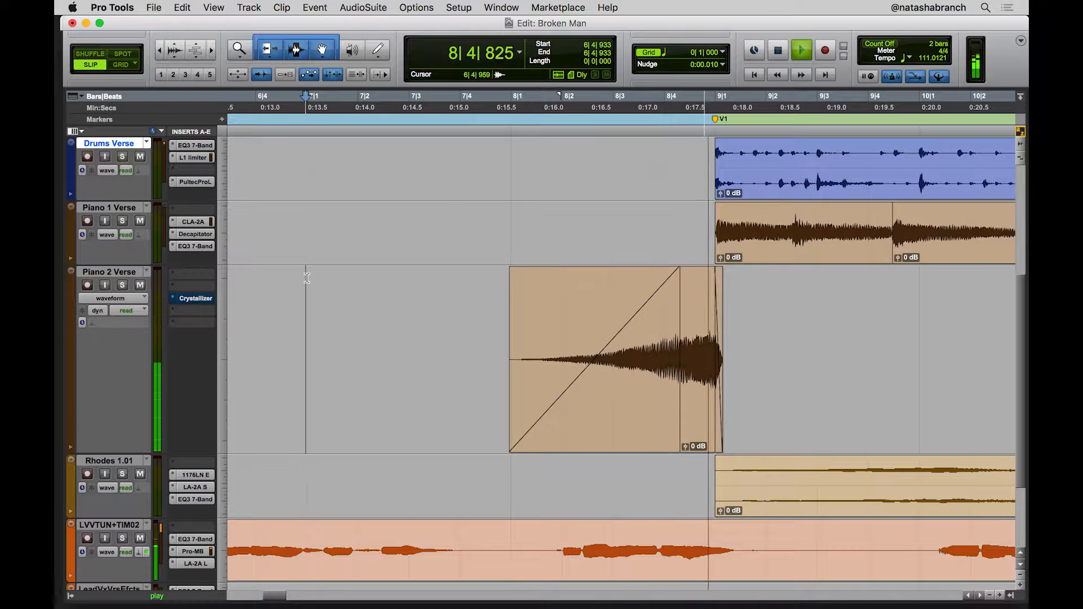
pyautogui.press('space')
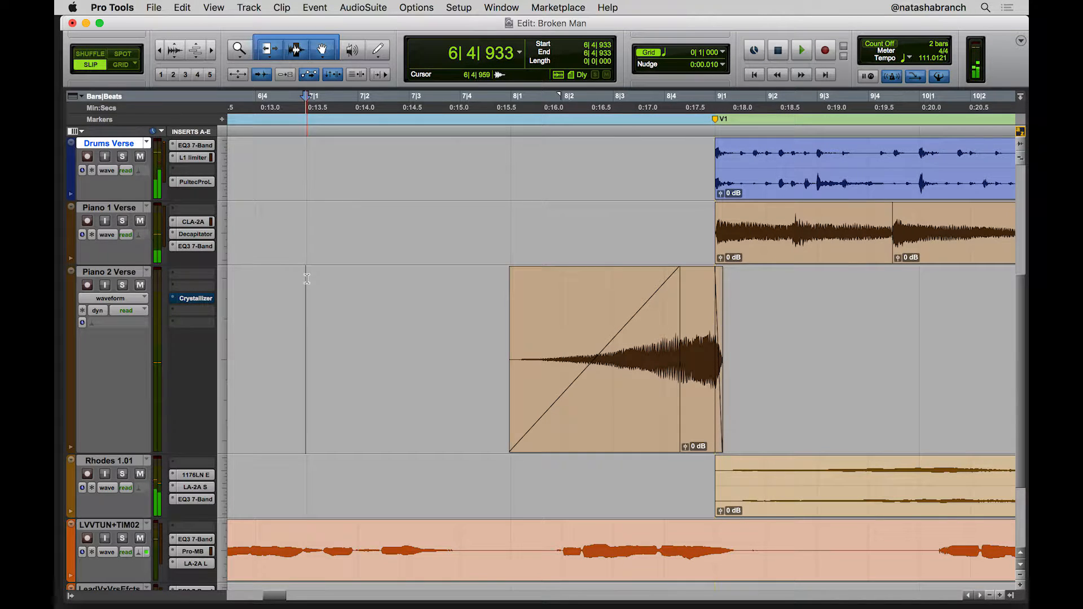
# Step: Shorten the reversed piano's fade-in to end between 8|3 and 8|4, and play the transition from about 7|2|566
pyautogui.doubleClick(670, 362)
pyautogui.moveTo(667, 395); pyautogui.dragTo(649, 395)
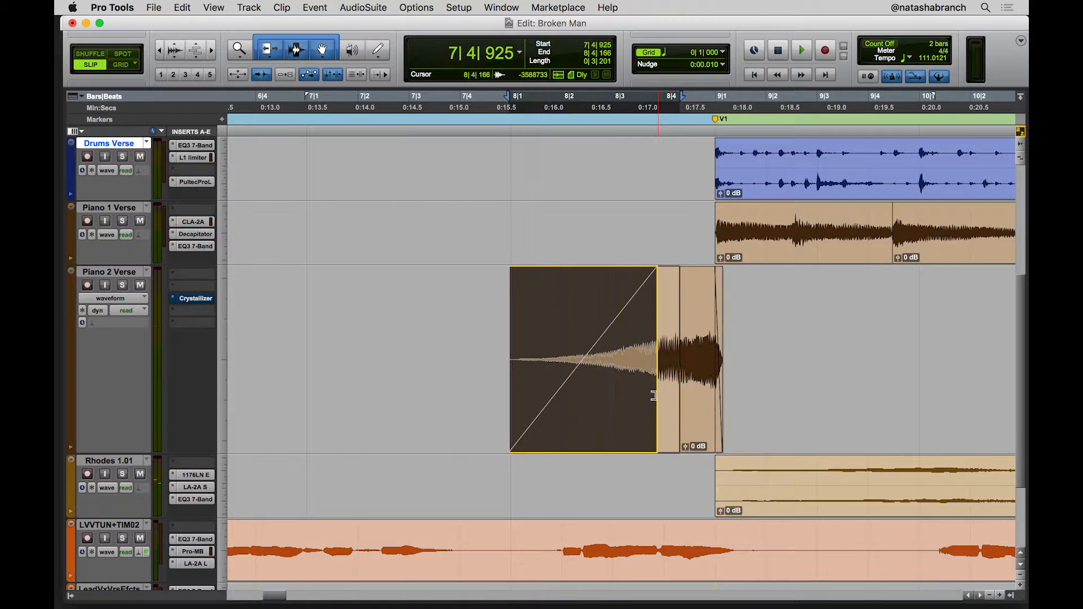
pyautogui.click(388, 305)
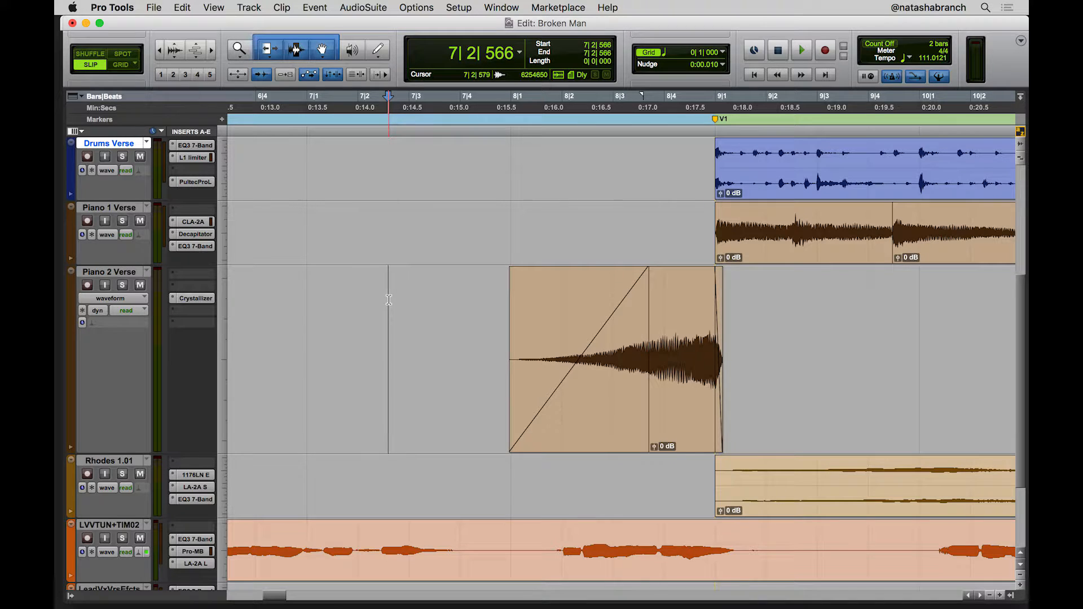
pyautogui.press('space')
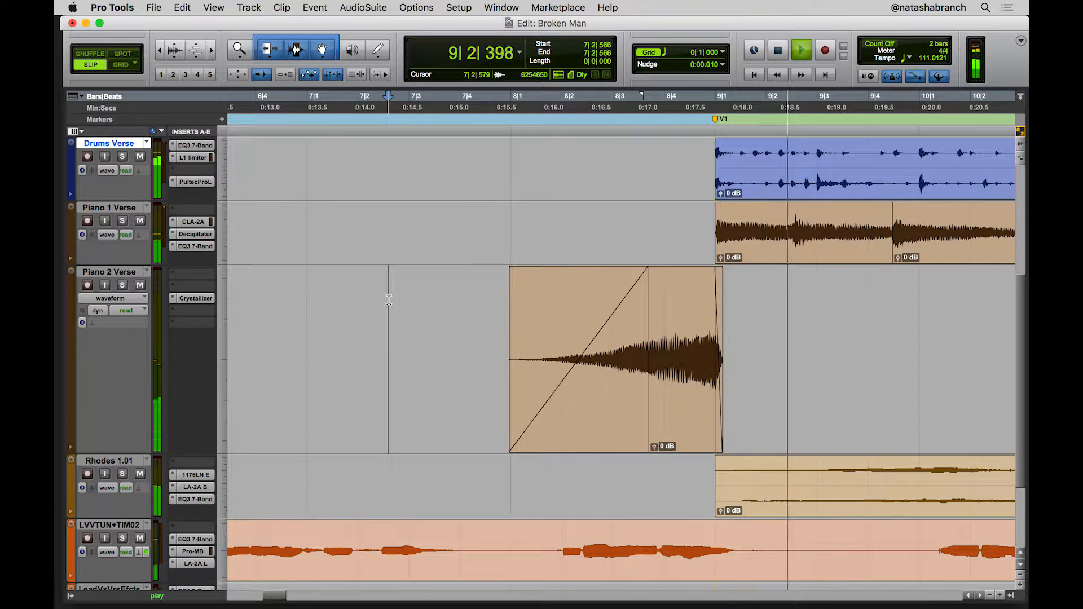
pyautogui.press('space')
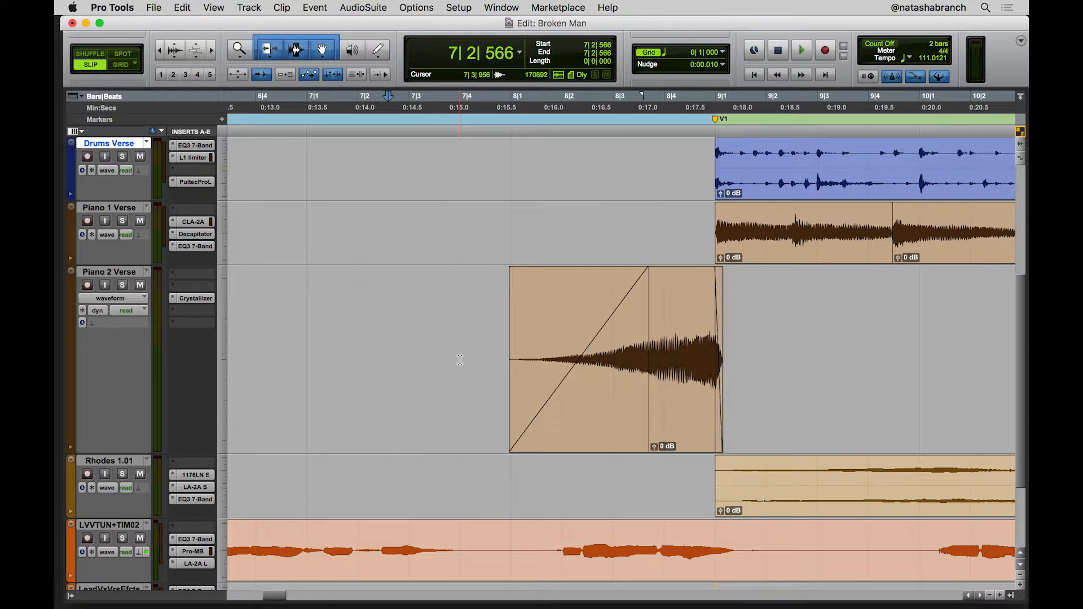
# Step: Select the LeadVxVrsEfcts track, solo the LVVTUN+TIM02 vocal track, and play its phrase from about 8|1|717 into the verse
pyautogui.scroll(-3, 462, 365)
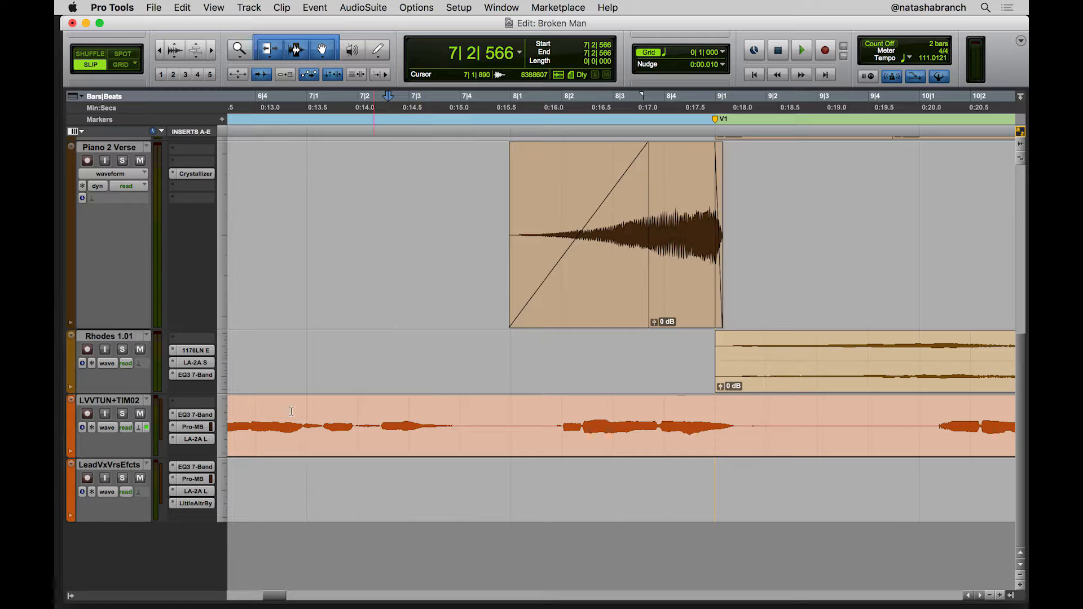
pyautogui.doubleClick(118, 465)
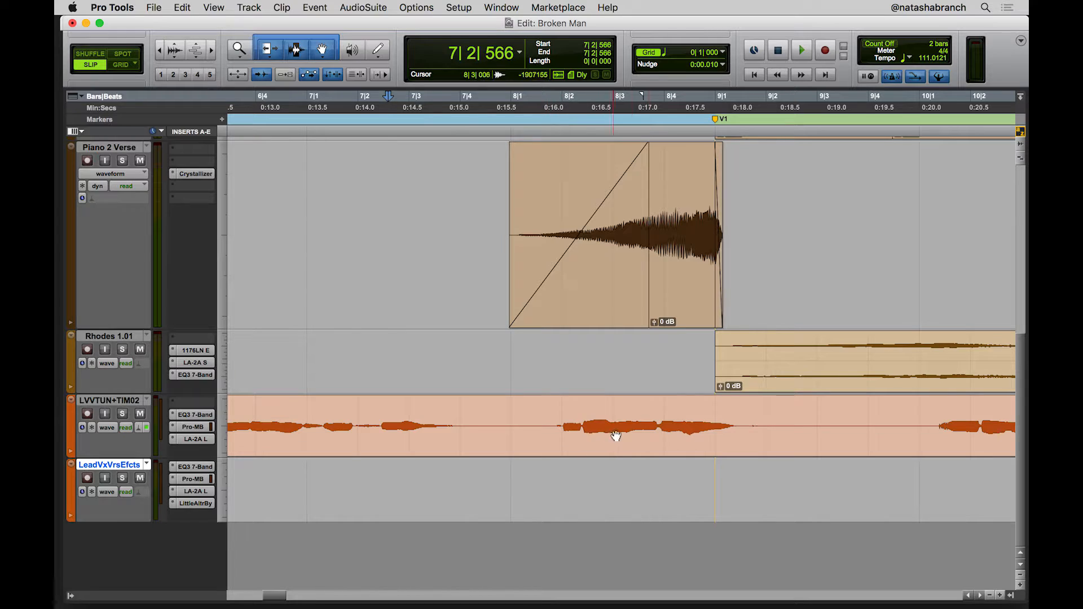
pyautogui.click(659, 407)
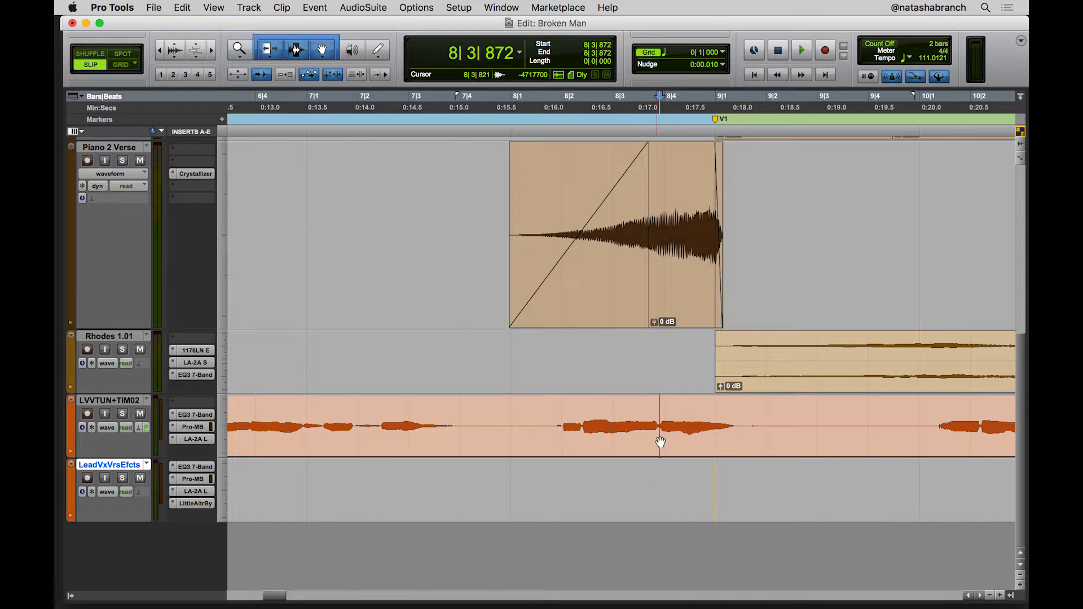
pyautogui.click(636, 411)
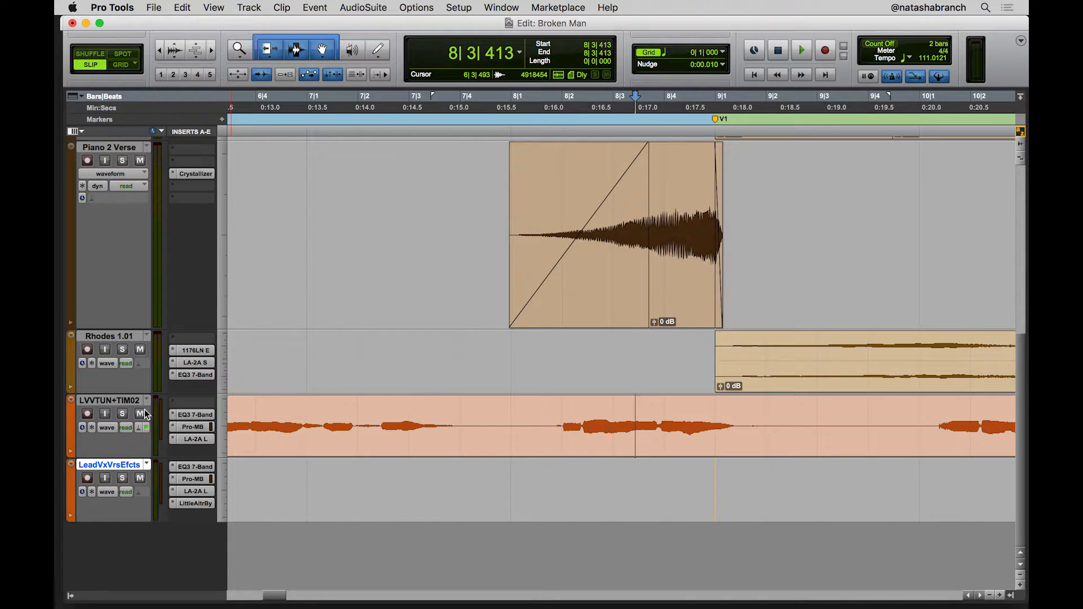
pyautogui.click(123, 414)
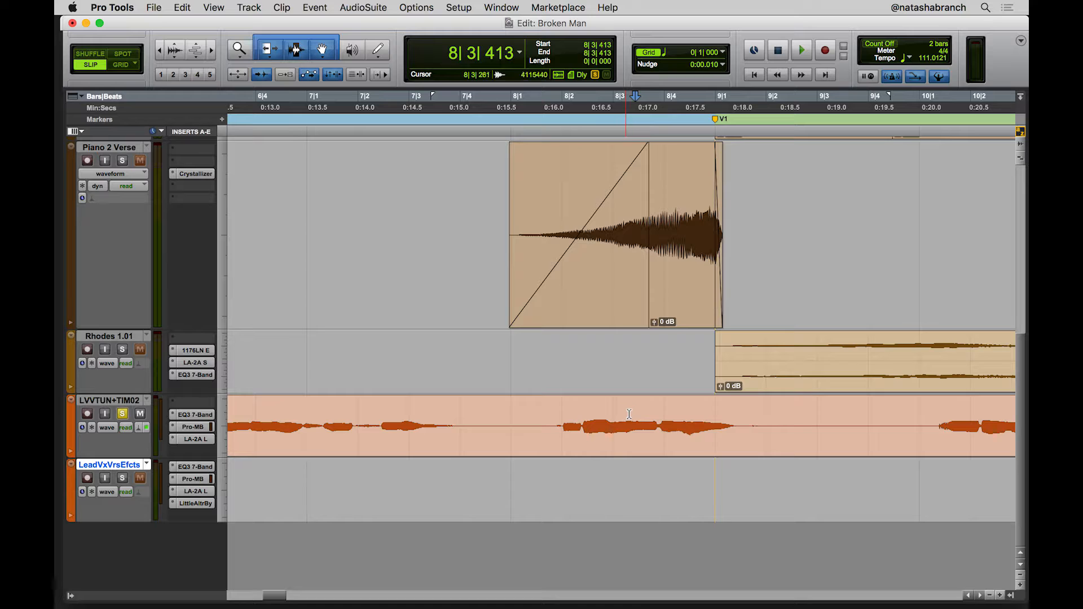
pyautogui.click(549, 407)
pyautogui.press('space')
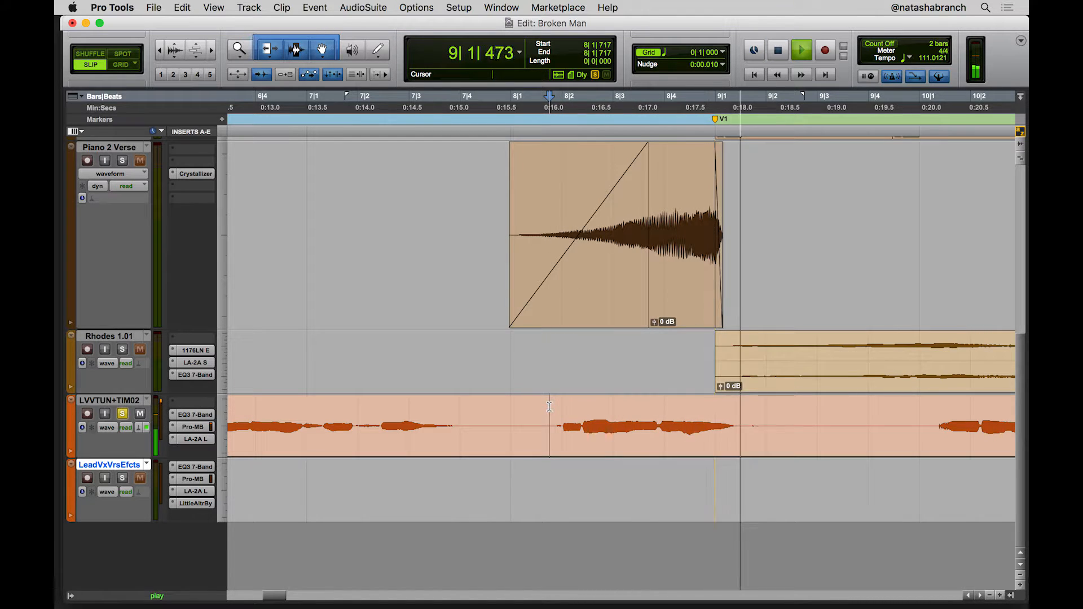
pyautogui.press('space')
# Step: Separate the LVVTUN+TIM02 vocal clip at about 8|3|913 and 9|1|543, and select the isolated piece between the cuts
pyautogui.click(651, 406)
pyautogui.click(662, 446)
pyautogui.press('super+e')
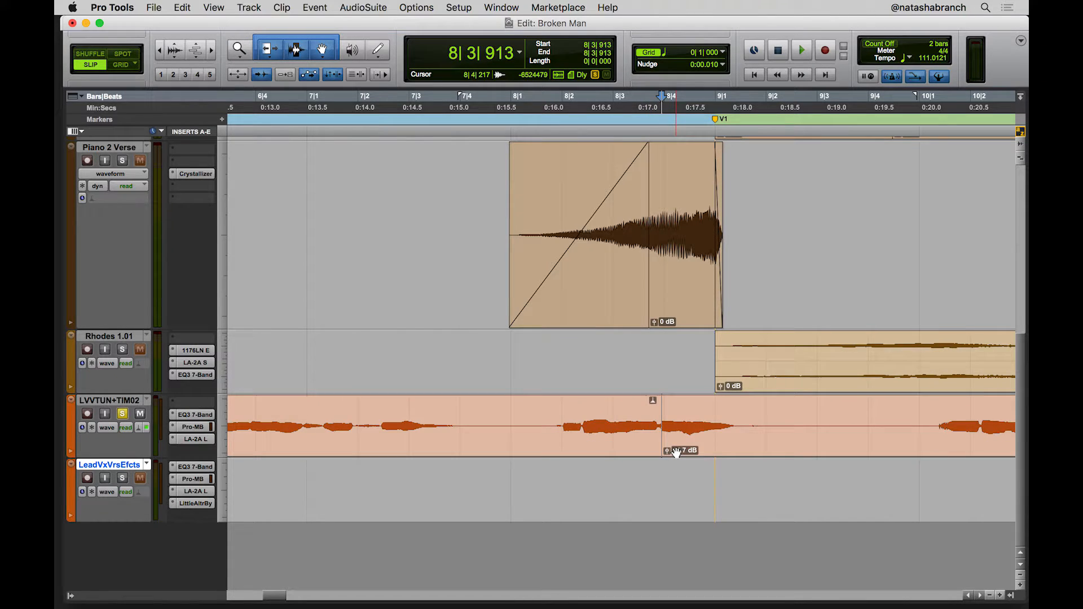
pyautogui.click(744, 414)
pyautogui.press('super+e')
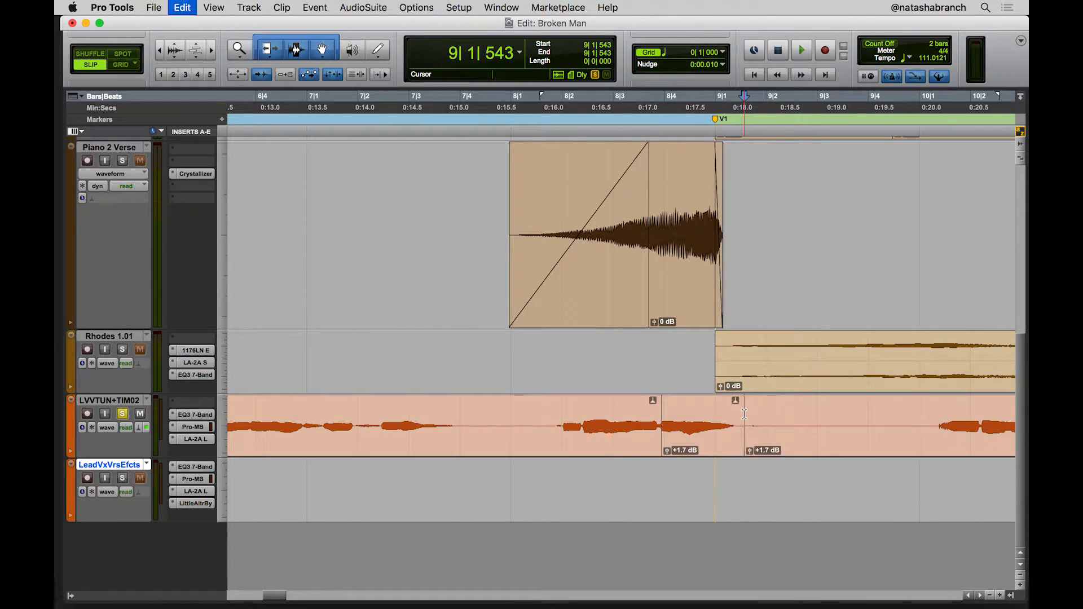
pyautogui.click(706, 432)
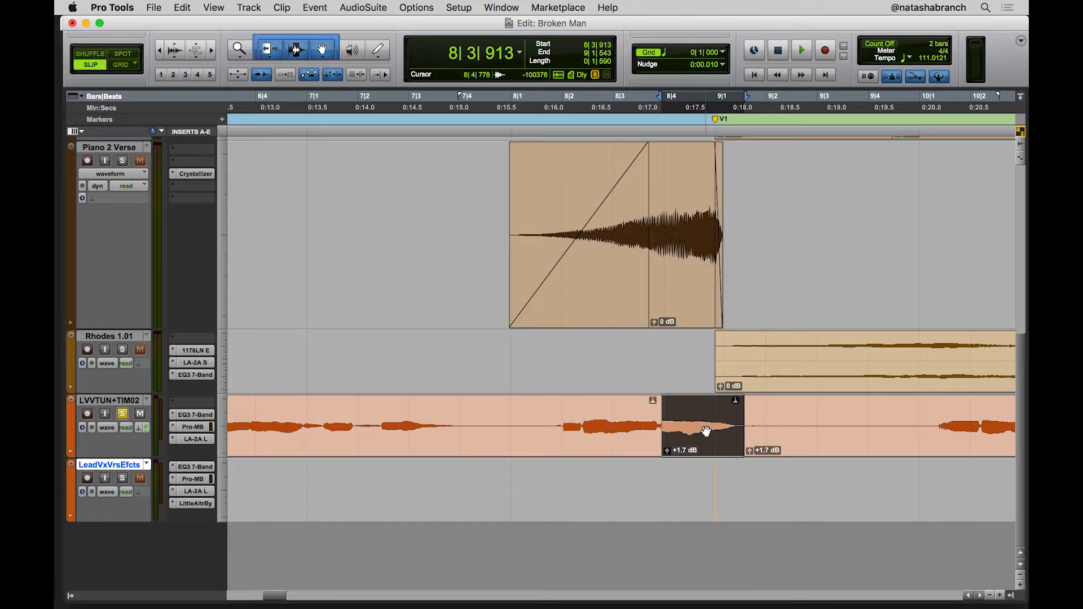
# Step: Copy the isolated vocal word to the LeadVxVrsEfcts track at the same time position, and solo that track instead of LVVTUN+TIM02
pyautogui.moveTo(698, 447); pyautogui.dragTo(698, 478)
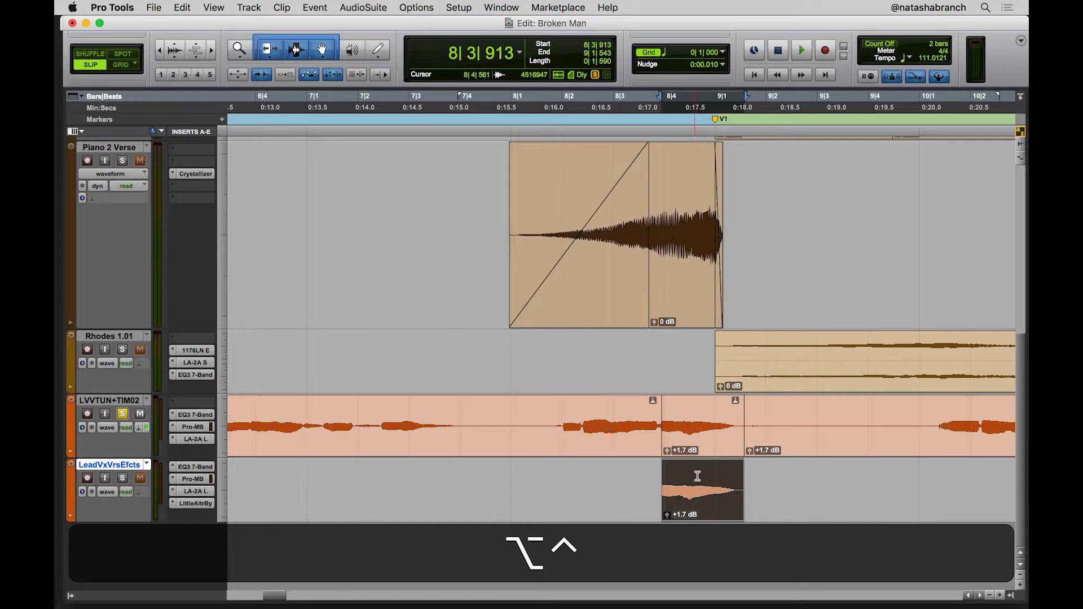
pyautogui.click(632, 473)
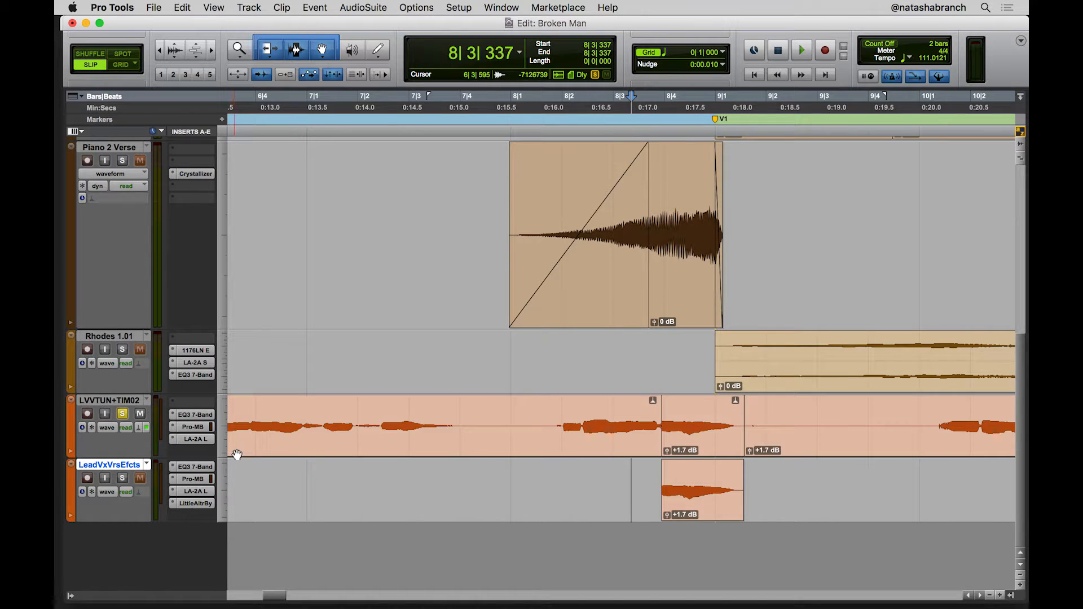
pyautogui.click(123, 479)
pyautogui.click(123, 414)
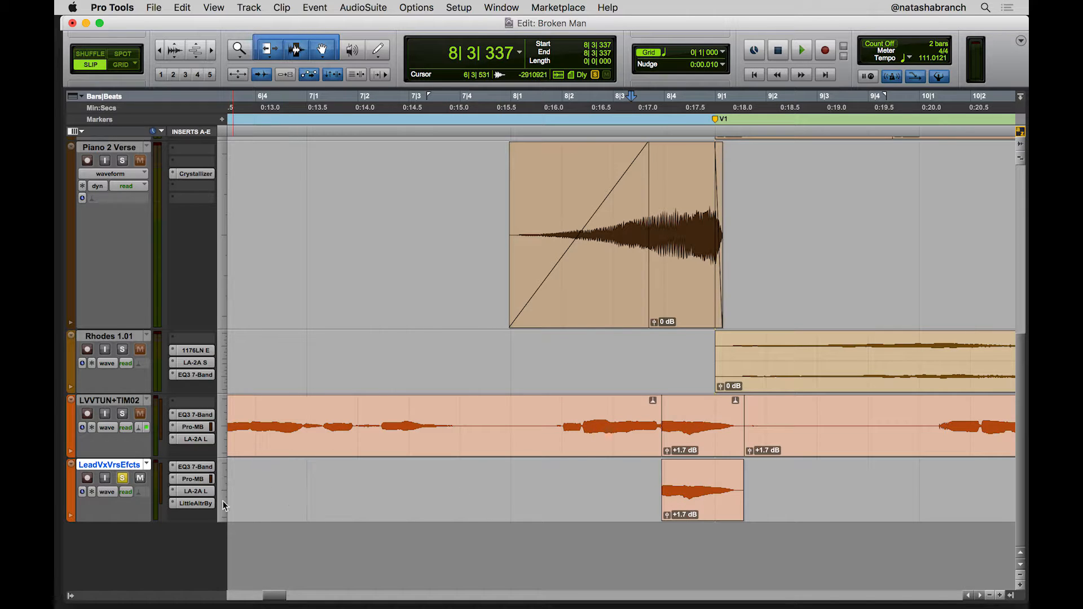
# Step: Open Little AlterBoy on the LeadVxVrsEfcts track and play the pitched vocal word from 8|3|337 into the verse
pyautogui.click(194, 503)
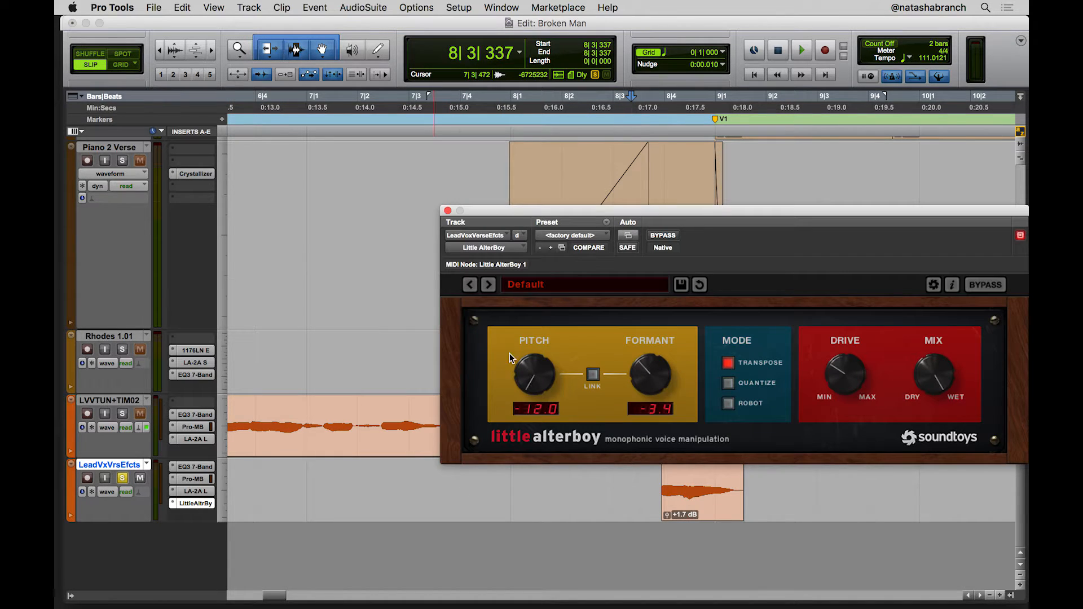
pyautogui.moveTo(624, 212); pyautogui.dragTo(446, 84)
pyautogui.press('space')
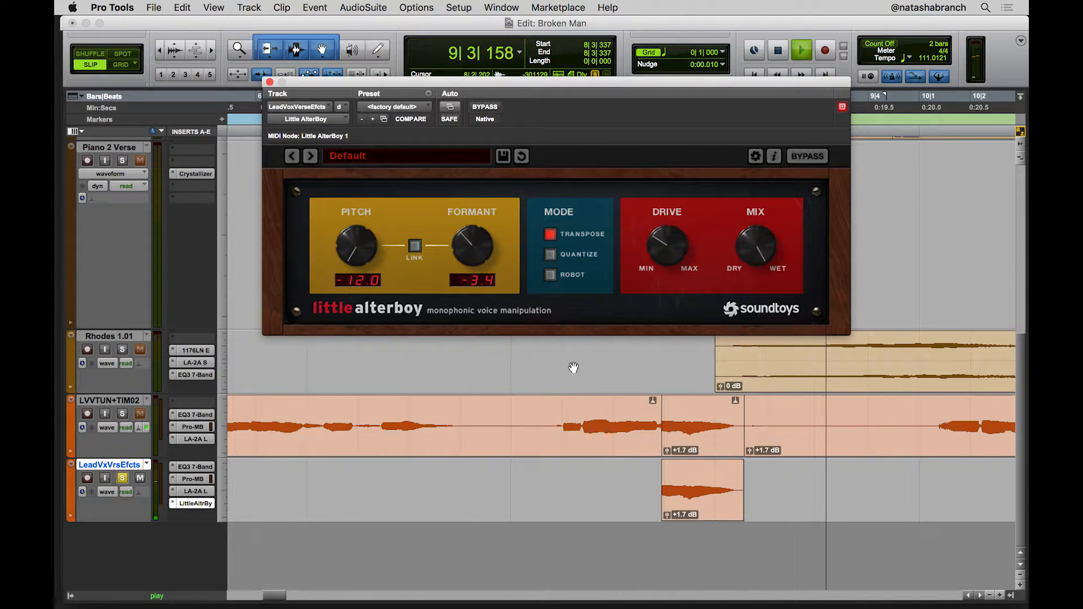
pyautogui.press('space')
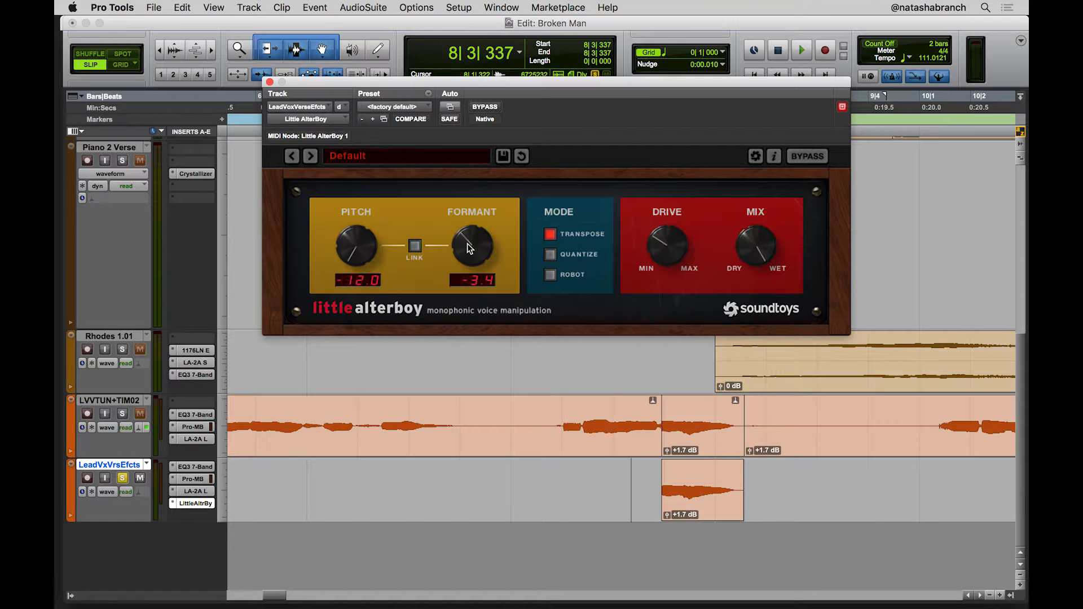
# Step: Try a formant of -12.0 in Little AlterBoy and play the vocal word from 8|3|337
pyautogui.moveTo(467, 245); pyautogui.dragTo(484, 311)
pyautogui.press('space')
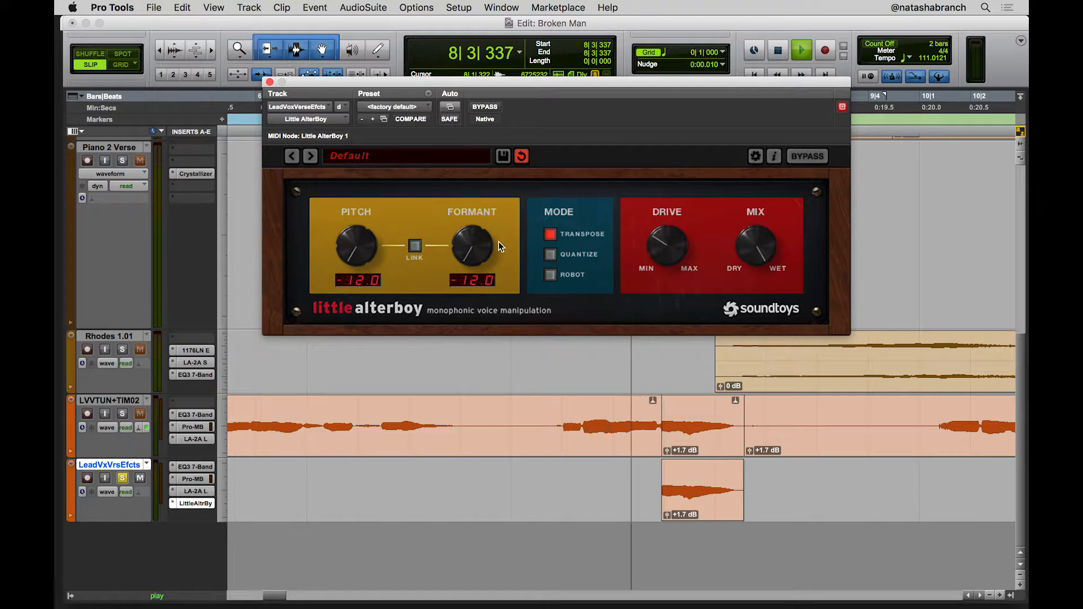
pyautogui.press('space')
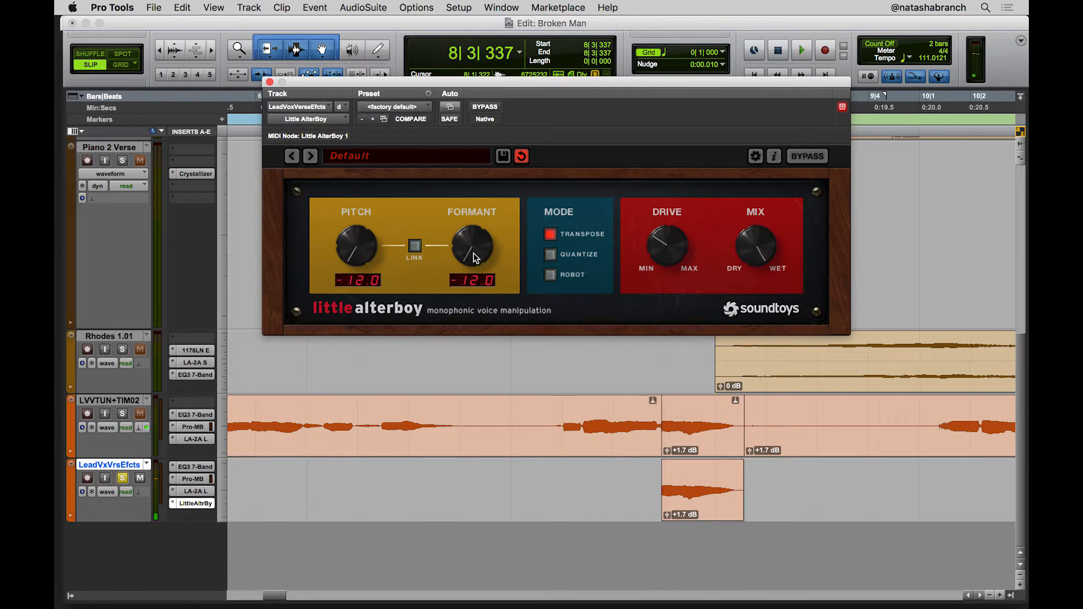
# Step: Set the Little AlterBoy formant to -3.6, place the edit cursor at 8|1|258, and close the plug-in window
pyautogui.moveTo(469, 248); pyautogui.dragTo(468, 193)
pyautogui.moveTo(466, 199); pyautogui.dragTo(466, 197)
pyautogui.click(525, 480)
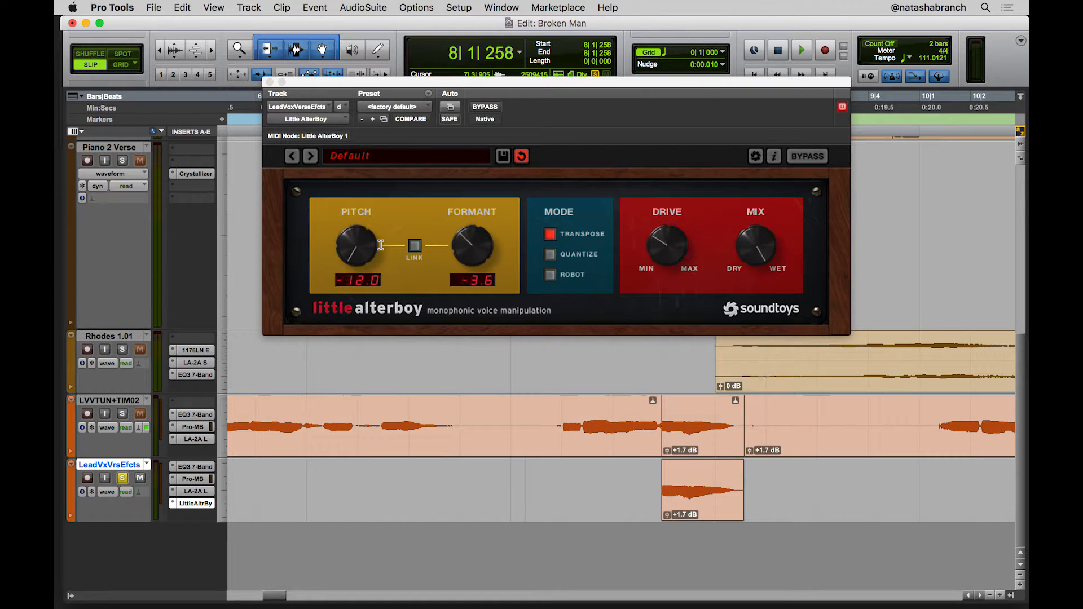
pyautogui.click(267, 83)
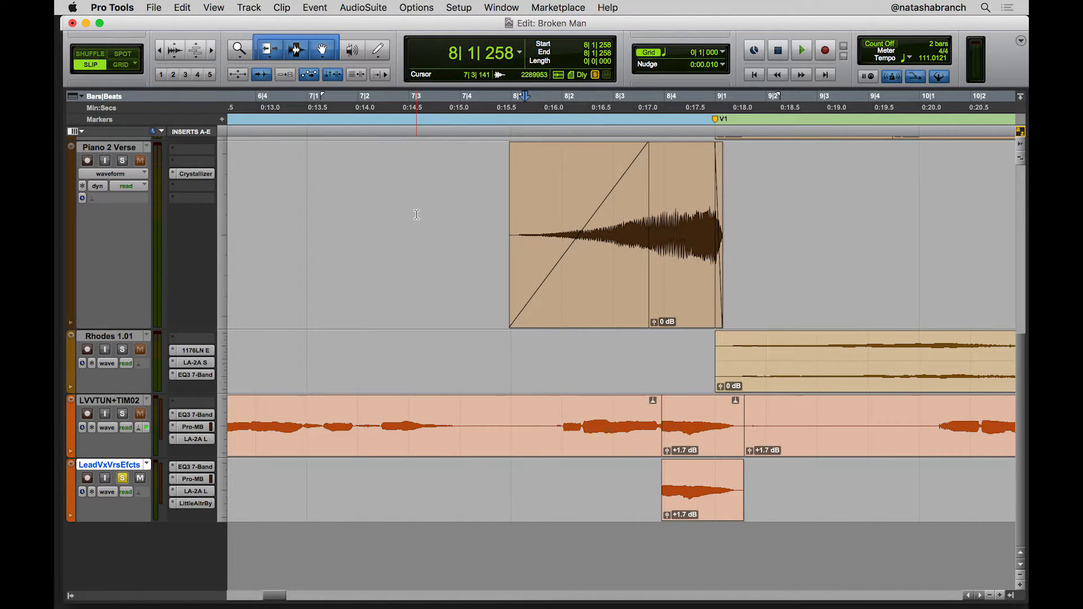
# Step: Unsolo the LeadVxVrsEfcts track and play the full arrangement from 4|3|674 through the intro into the verse
pyautogui.press('r')
pyautogui.press('r')
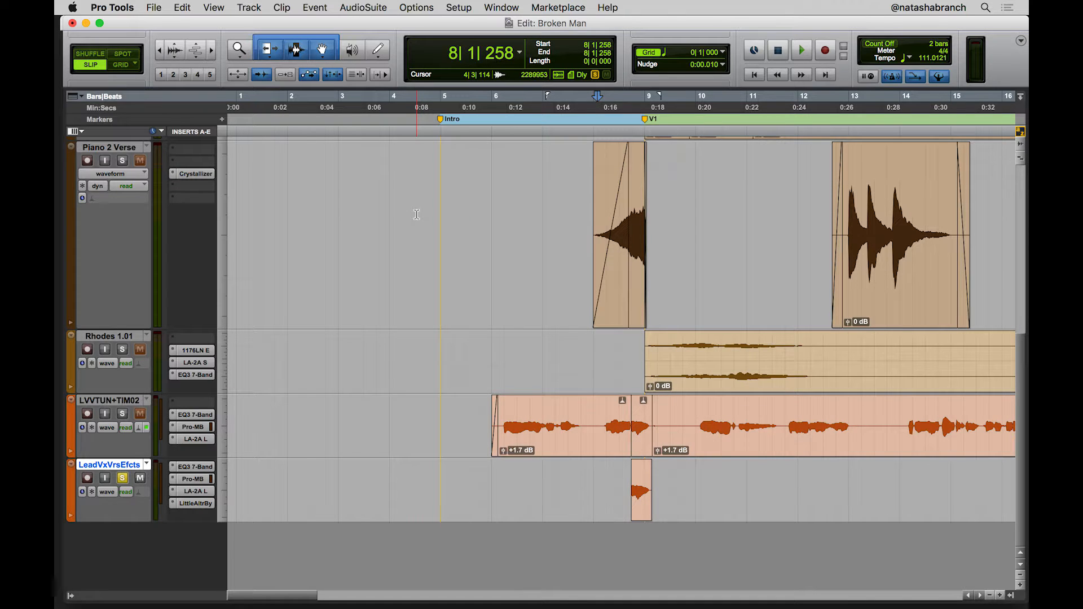
pyautogui.scroll(5, 457, 217)
pyautogui.click(424, 105)
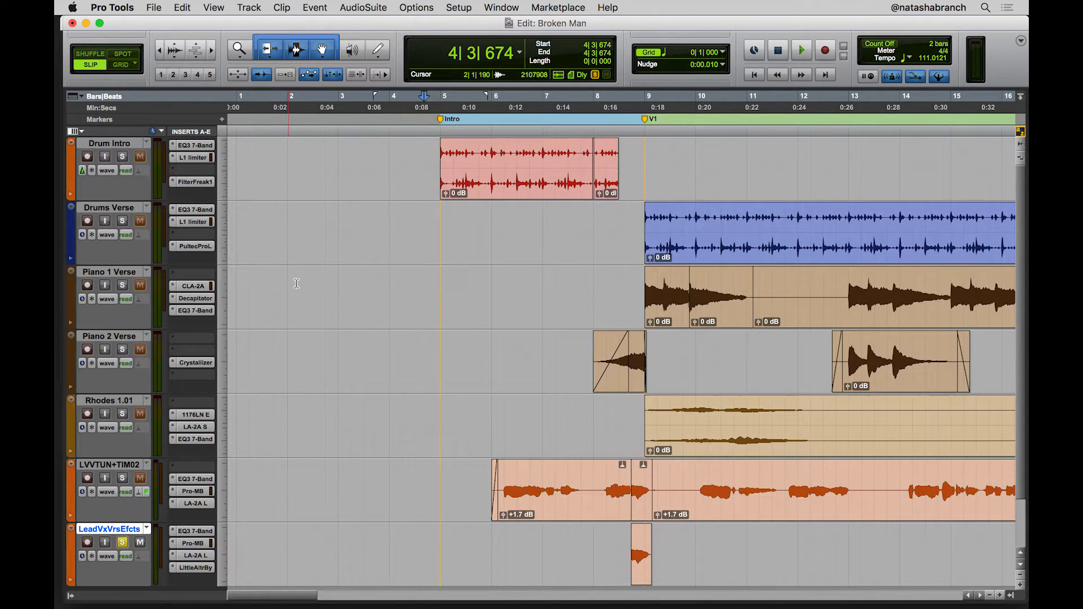
pyautogui.click(122, 542)
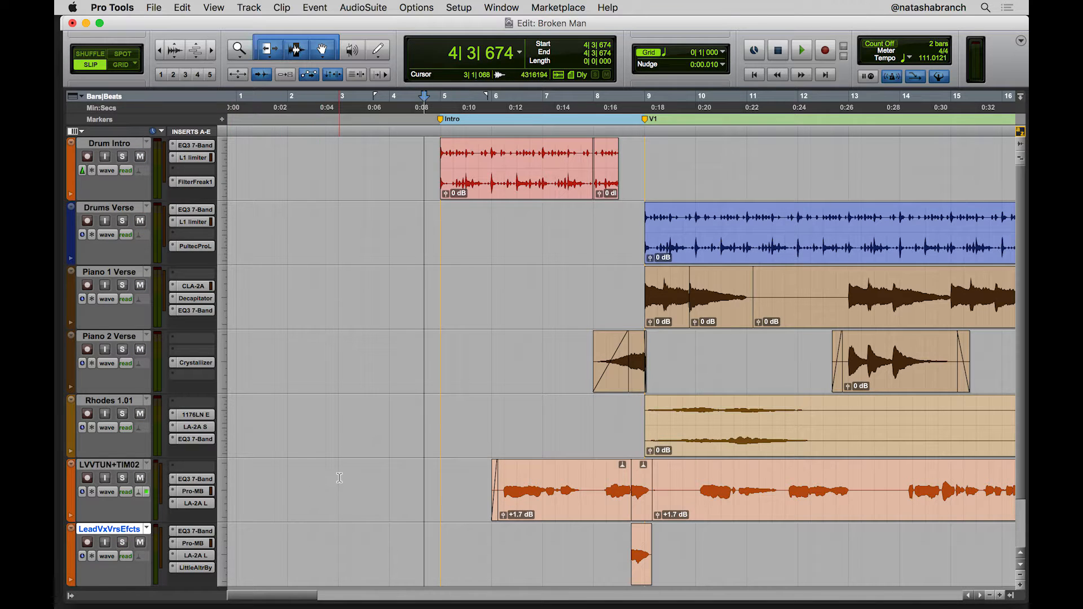
pyautogui.press('space')
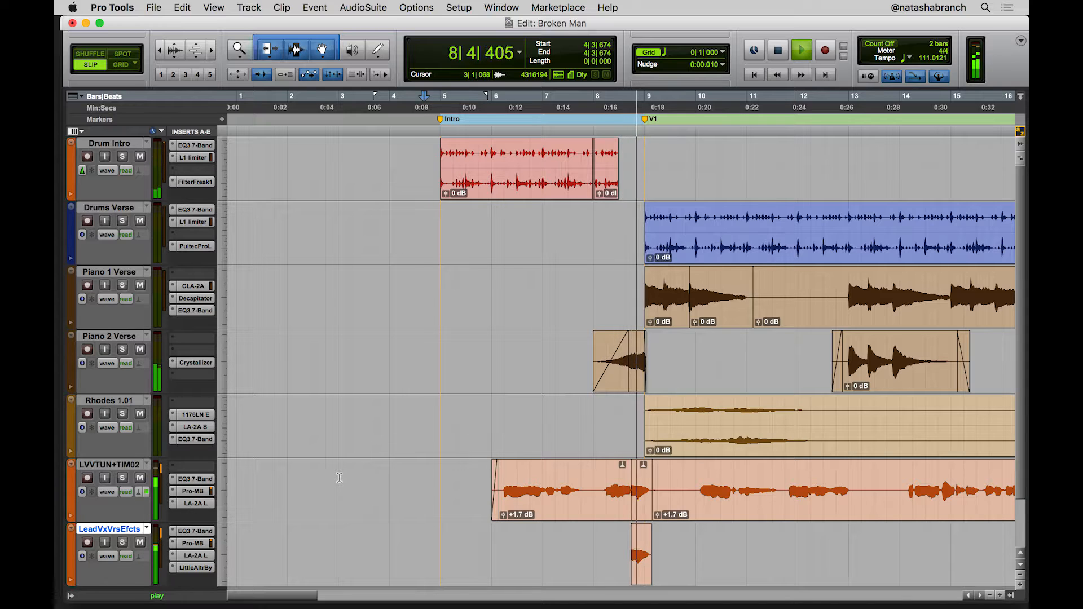
pyautogui.press('space')
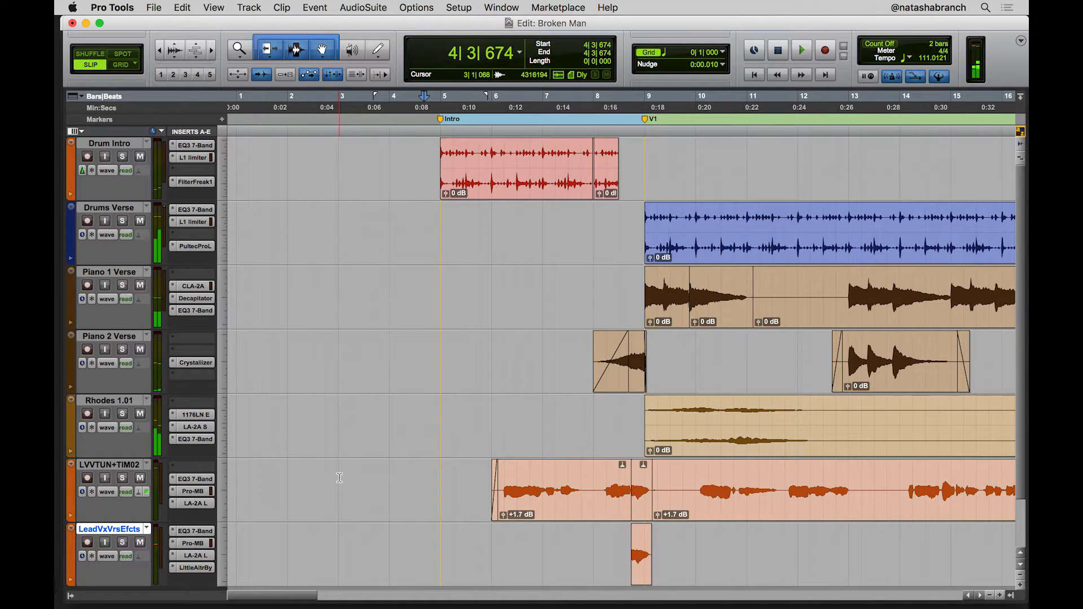
# Step: Select across both cuts in the LVVTUN+TIM02 vocal clip around 8|3|913 and 9|1|543, and heal the separation
pyautogui.click(616, 534)
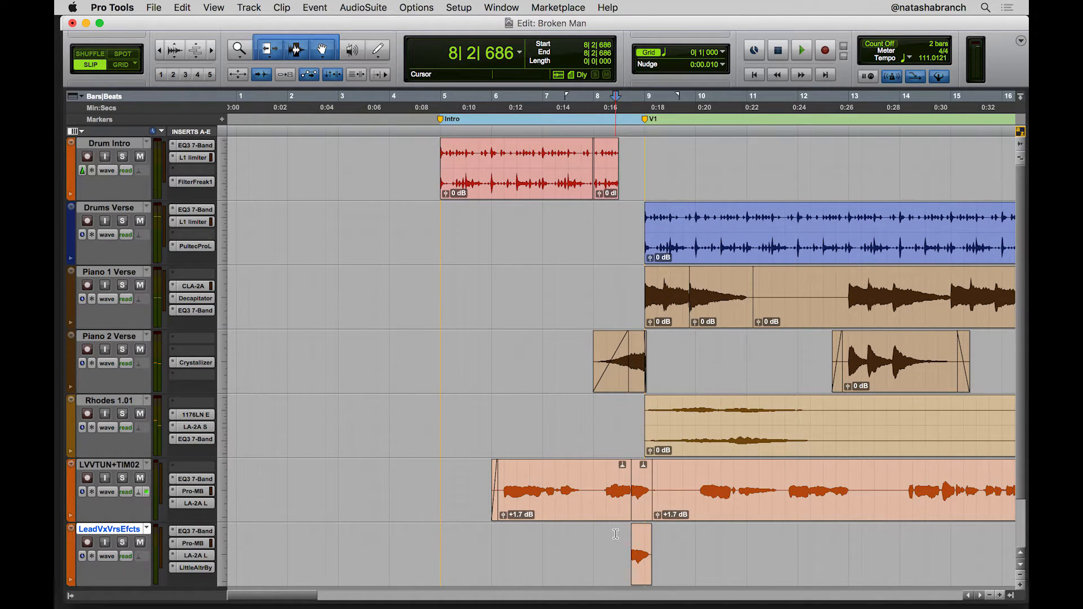
pyautogui.press('super+bracketright')
pyautogui.press('super+bracketright')
pyautogui.press('super+bracketright')
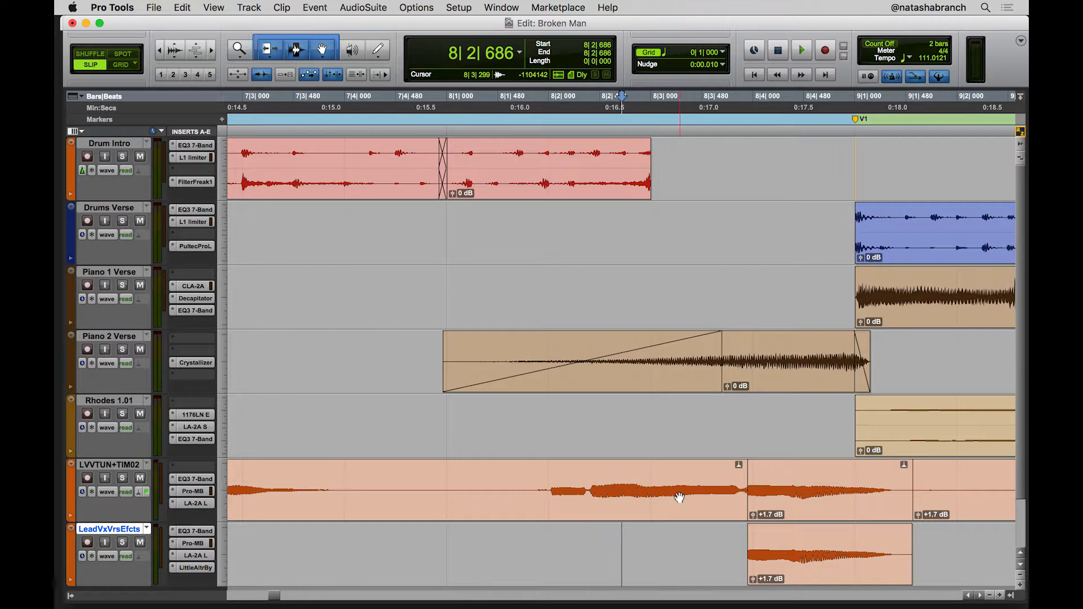
pyautogui.moveTo(687, 494); pyautogui.dragTo(949, 475)
pyautogui.press('super+h')
# Step: Add a very short fade-in and a short fade-out to the vocal word clip on LeadVxVrsEfcts
pyautogui.click(728, 539)
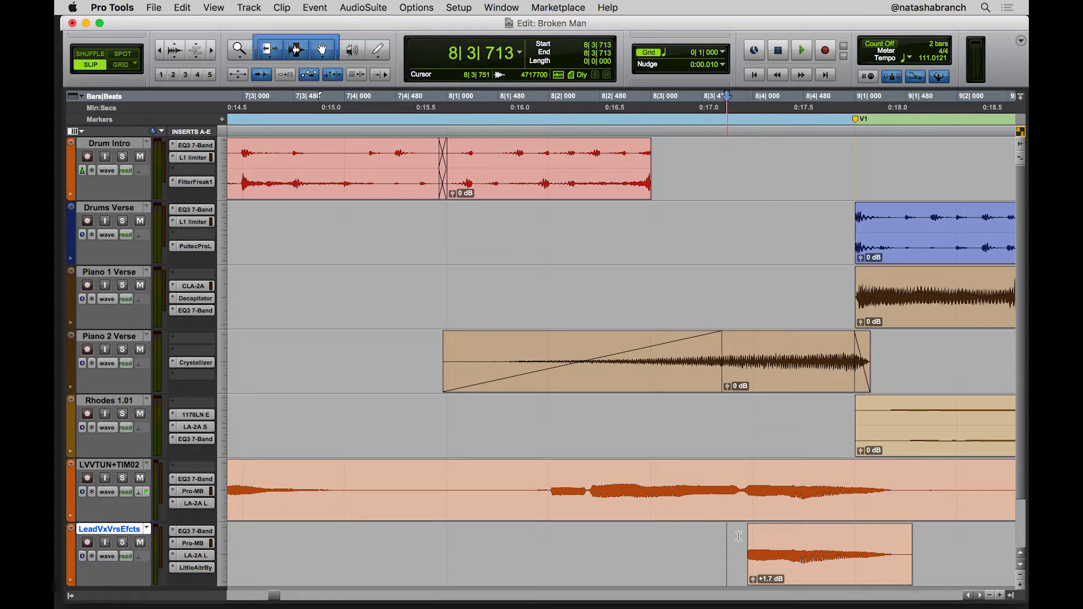
pyautogui.click(749, 534)
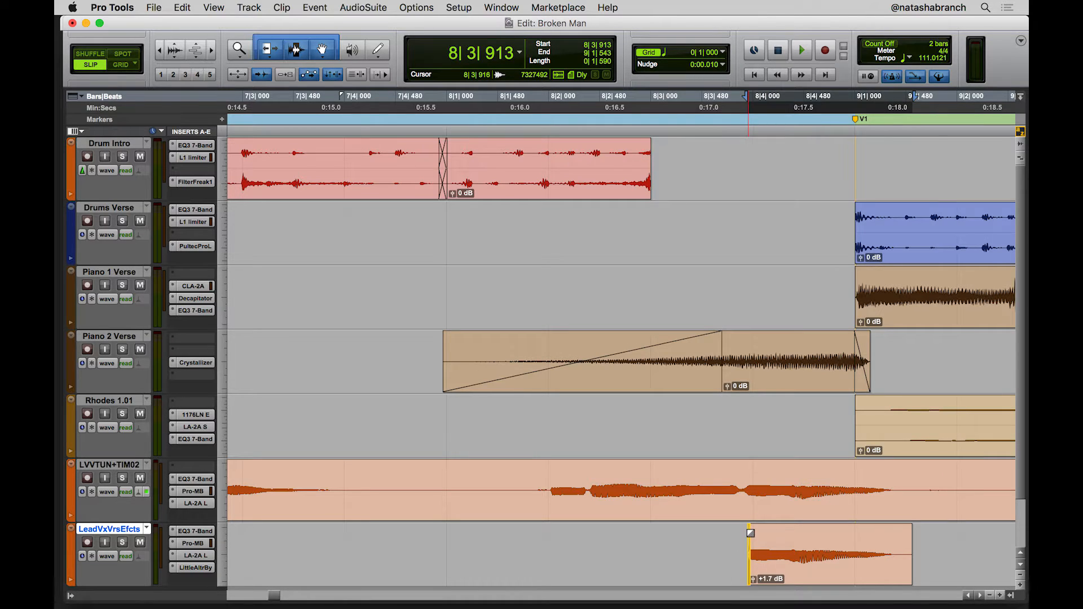
pyautogui.moveTo(751, 533); pyautogui.dragTo(753, 534)
pyautogui.moveTo(911, 527); pyautogui.dragTo(893, 532)
# Step: Play the finished transition from 4|4|452 through the intro into the verse
pyautogui.click(532, 541)
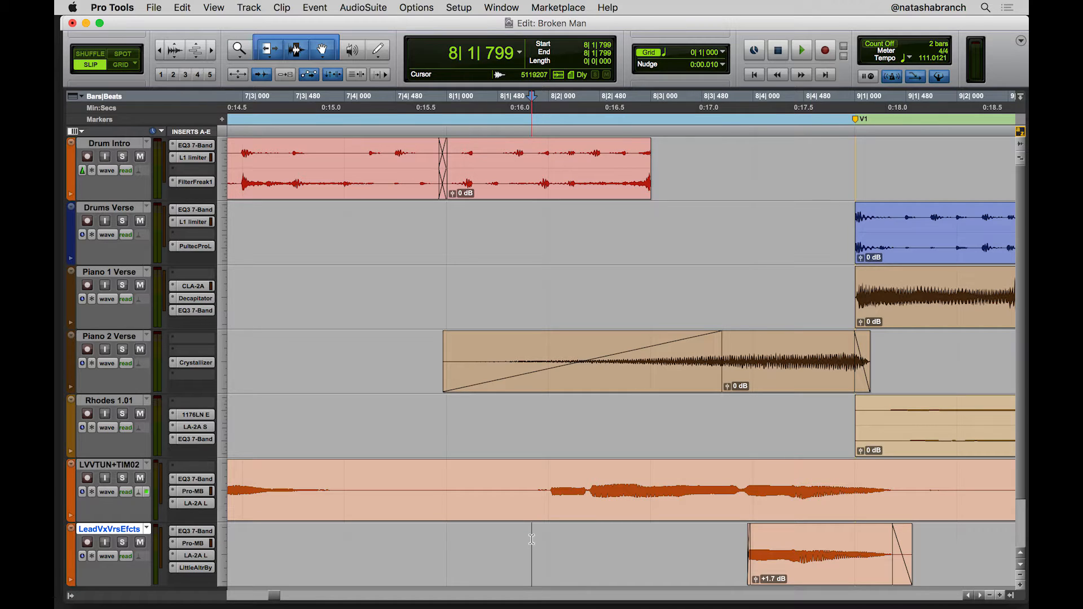
pyautogui.press('r')
pyautogui.press('r')
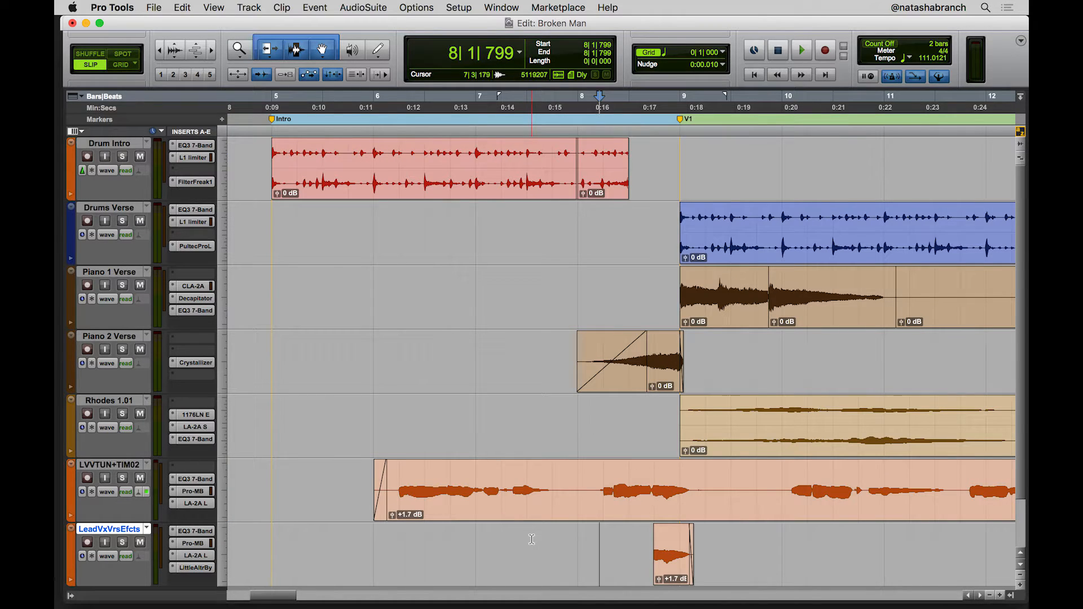
pyautogui.click(258, 154)
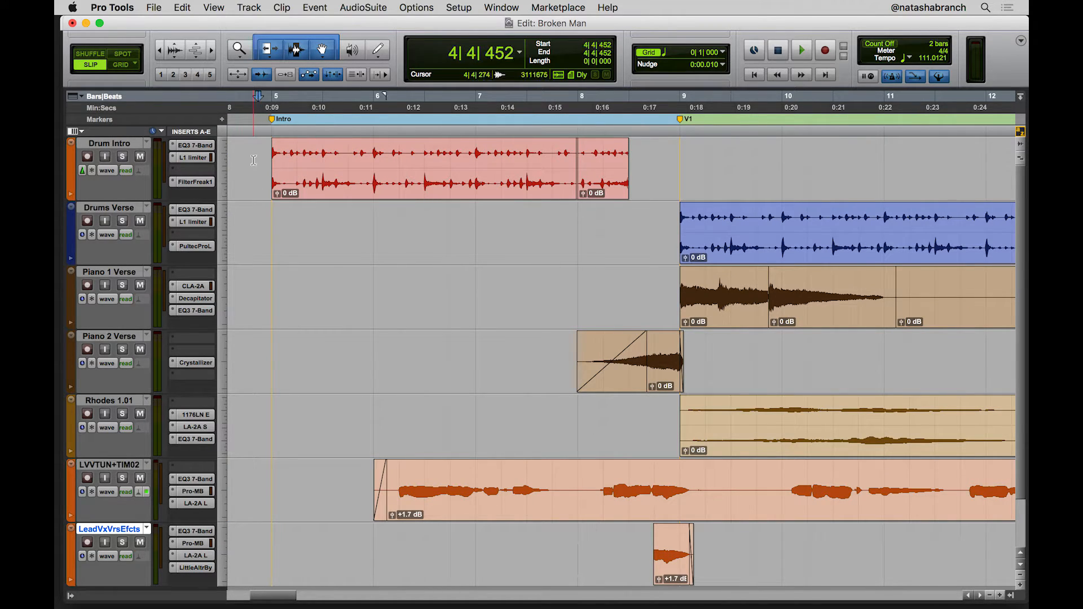
pyautogui.press('space')
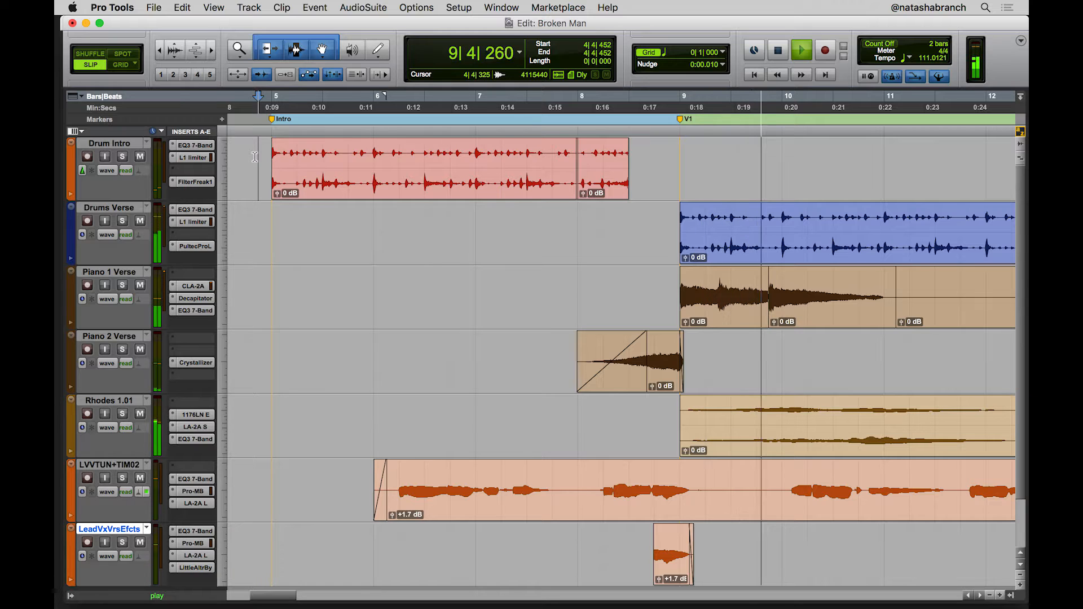
pyautogui.press('space')
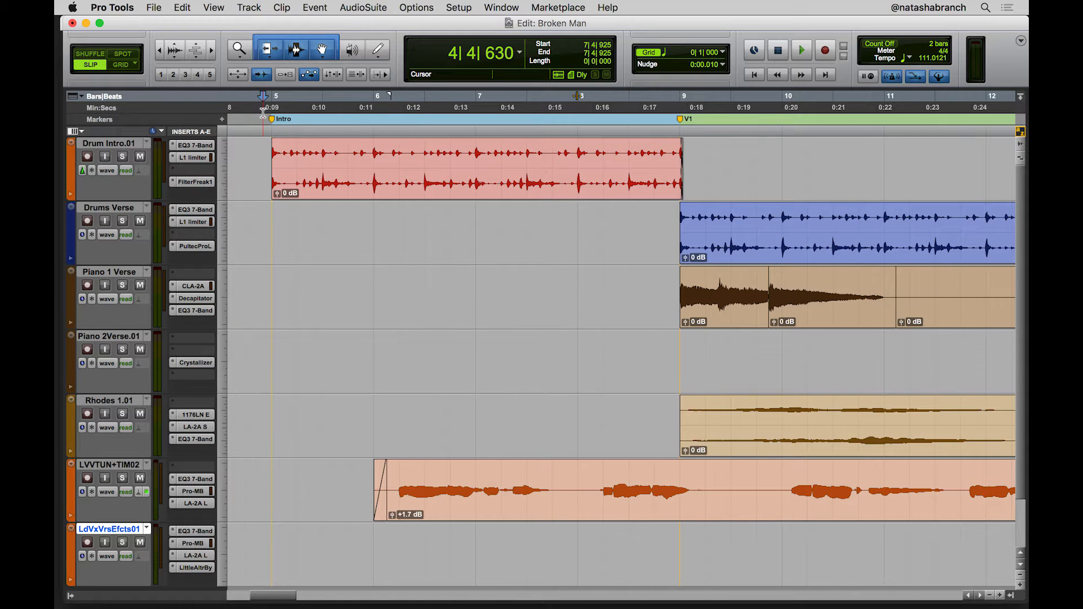
# Step: Compare the versions by playing the original transition from 4|4|630 into the verse and the edited one from 6|3|505
pyautogui.press('space')
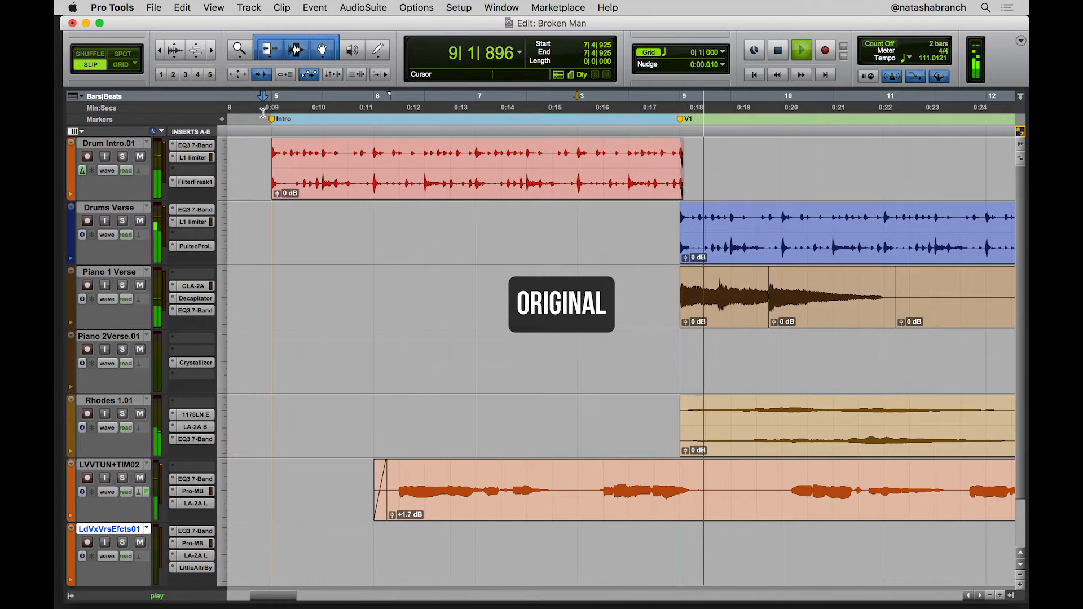
pyautogui.press('space')
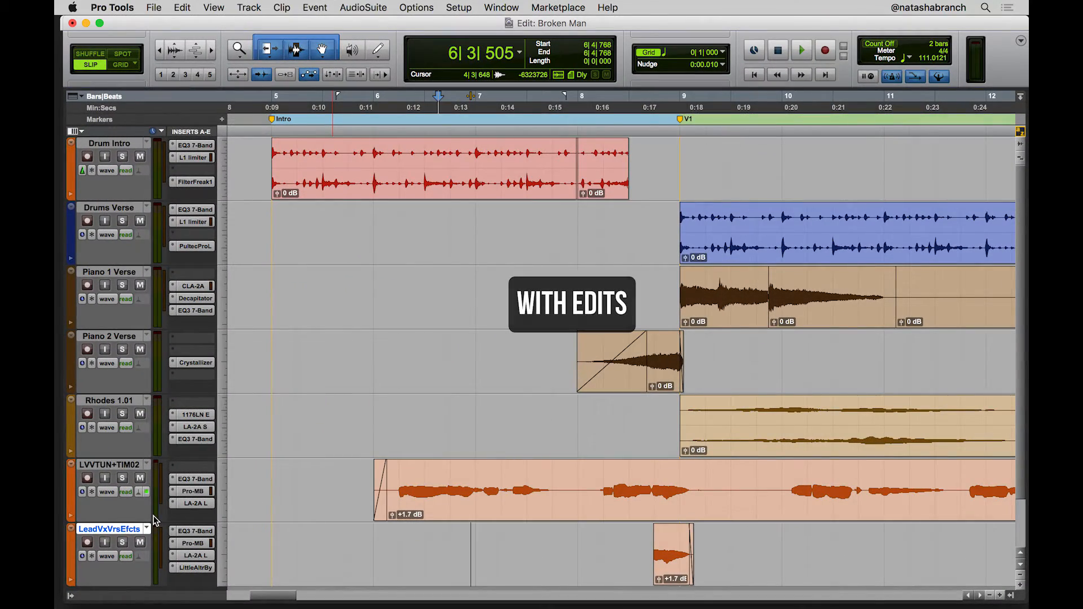
pyautogui.press('space')
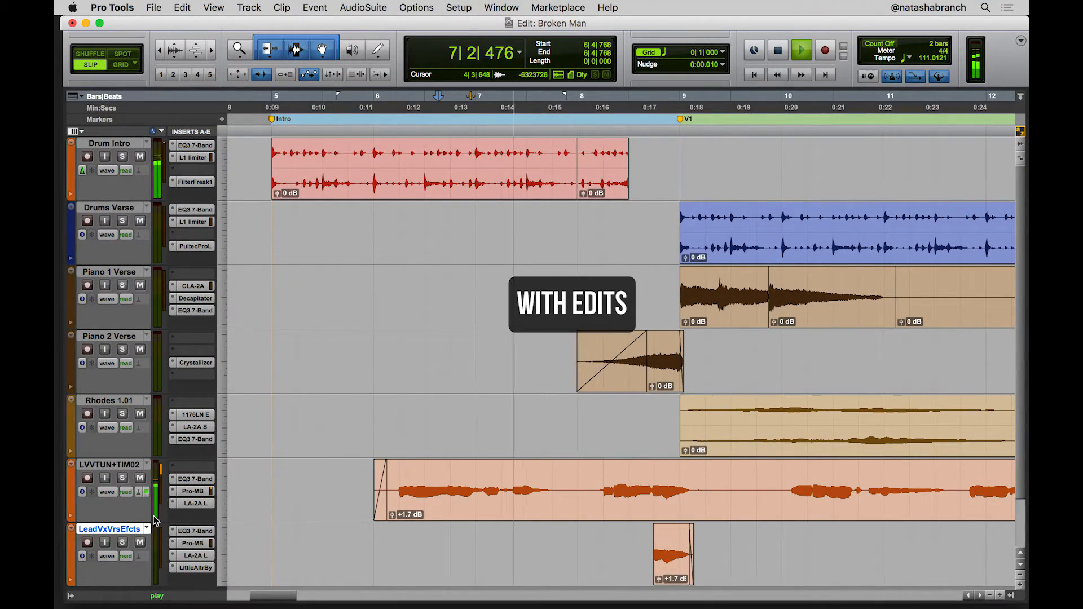